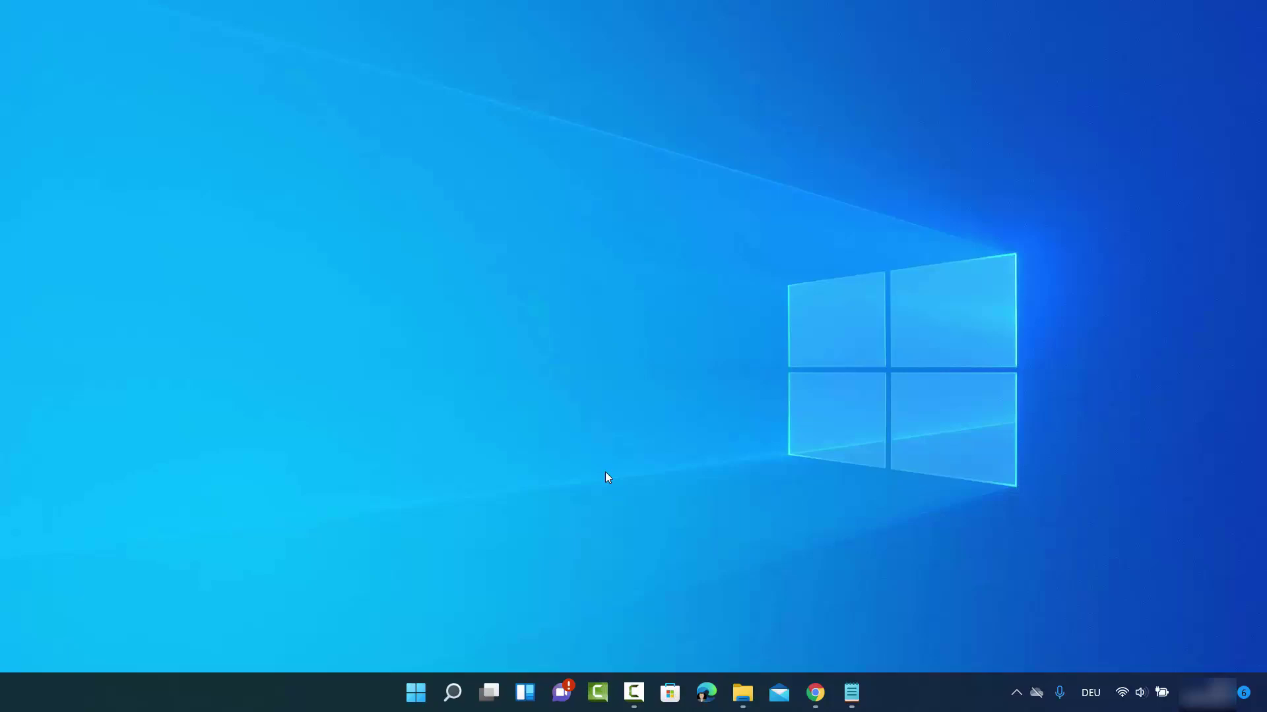
Open Control Panel through a system search and view its settings by Category
left_click(453, 694)
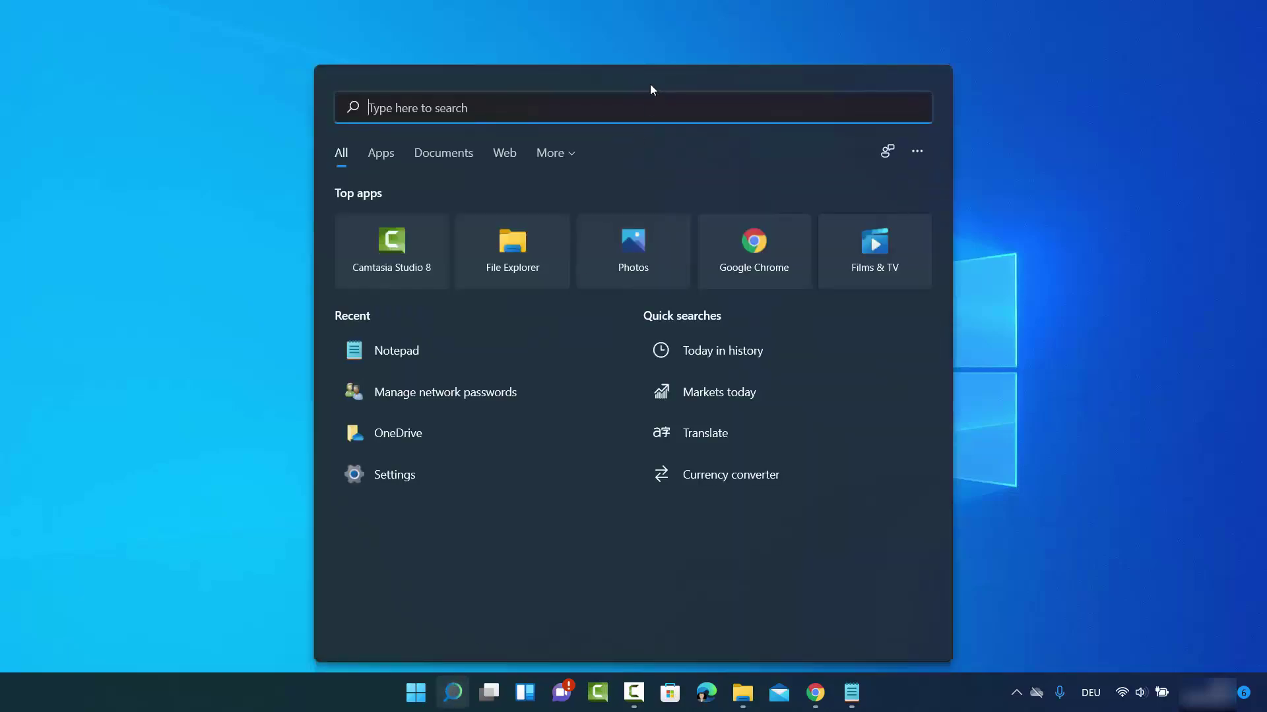
type("con")
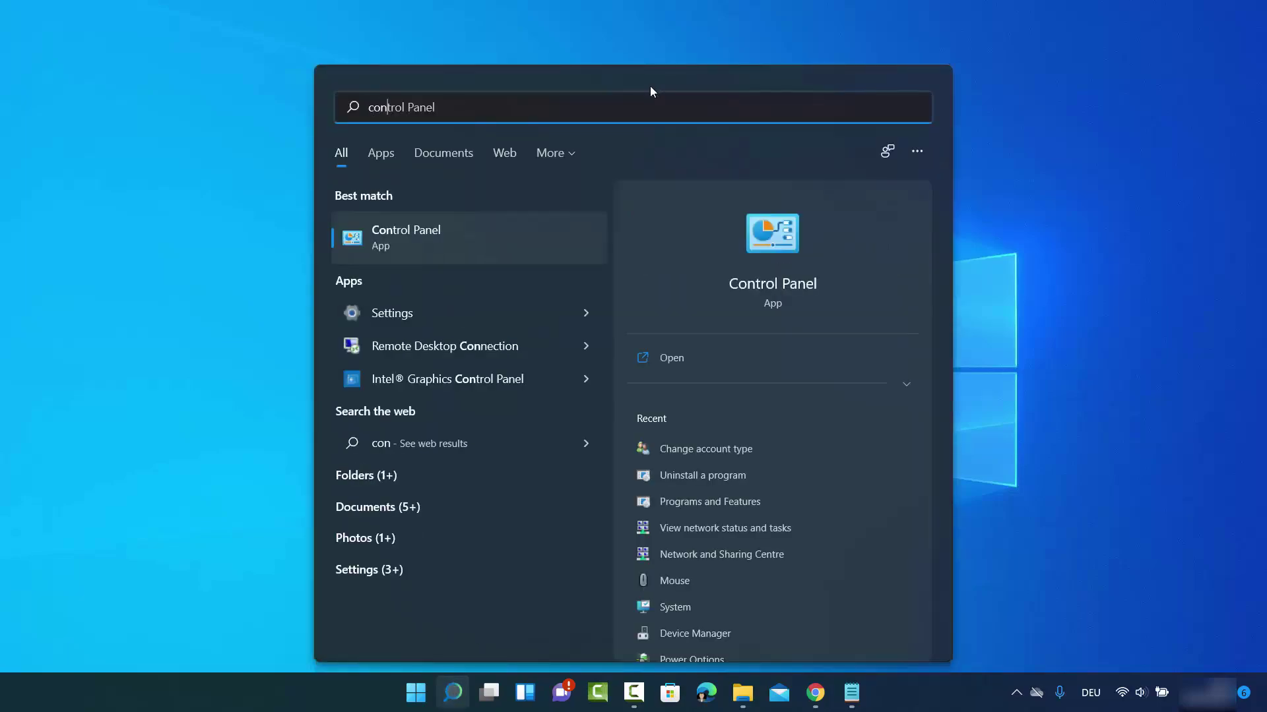
left_click(438, 232)
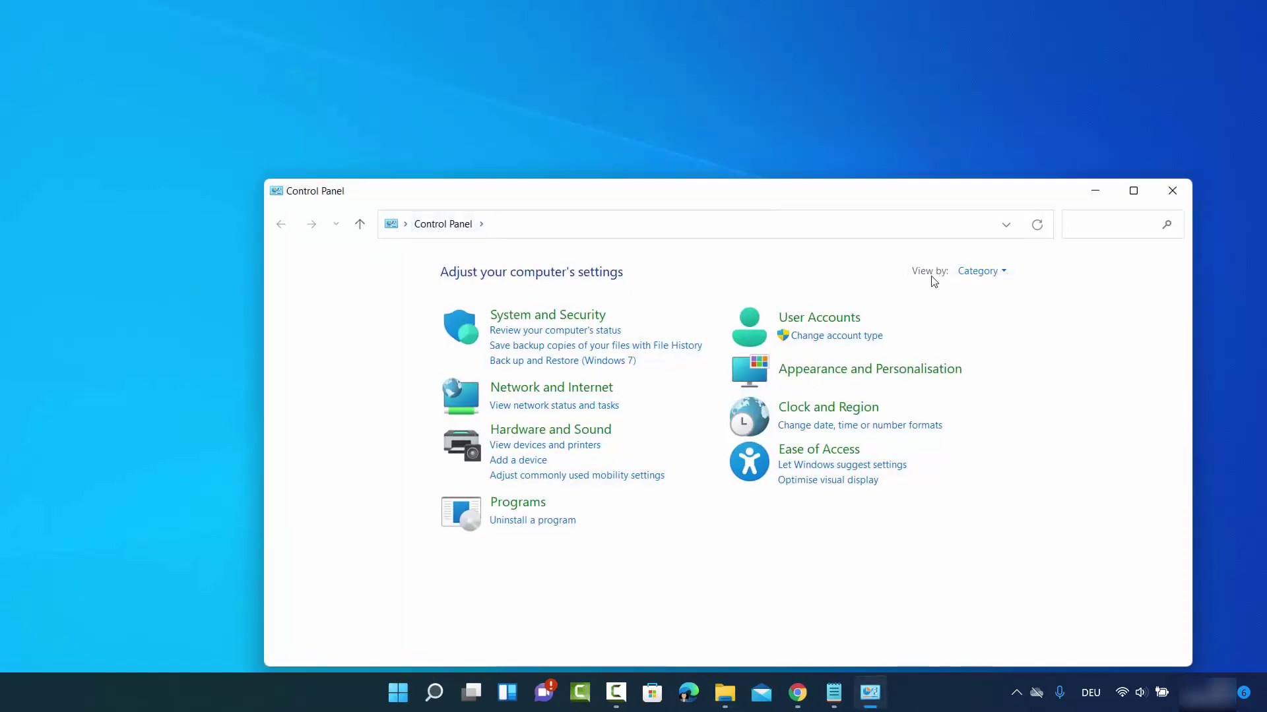
left_click(985, 278)
left_click(984, 290)
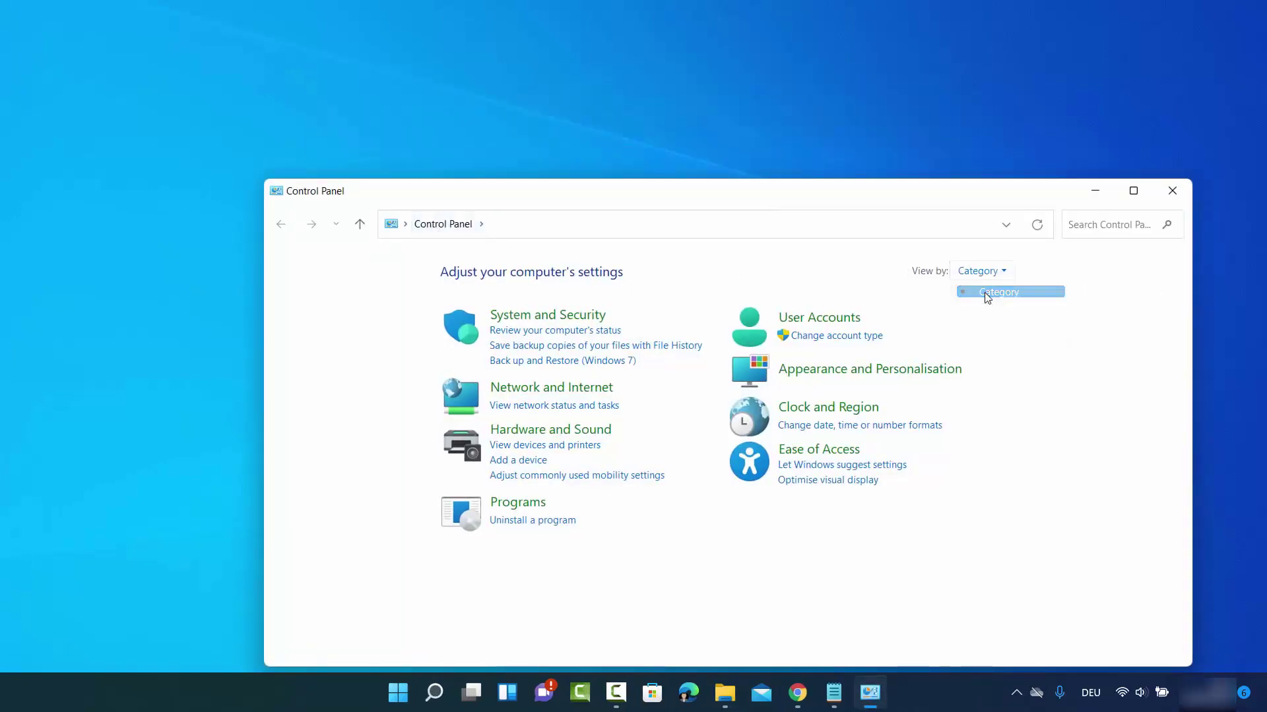
Open the Network and Sharing Centre under Network and Internet and check which Wi-Fi network is connected
left_click(550, 390)
left_click_drag(681, 199, 682, 147)
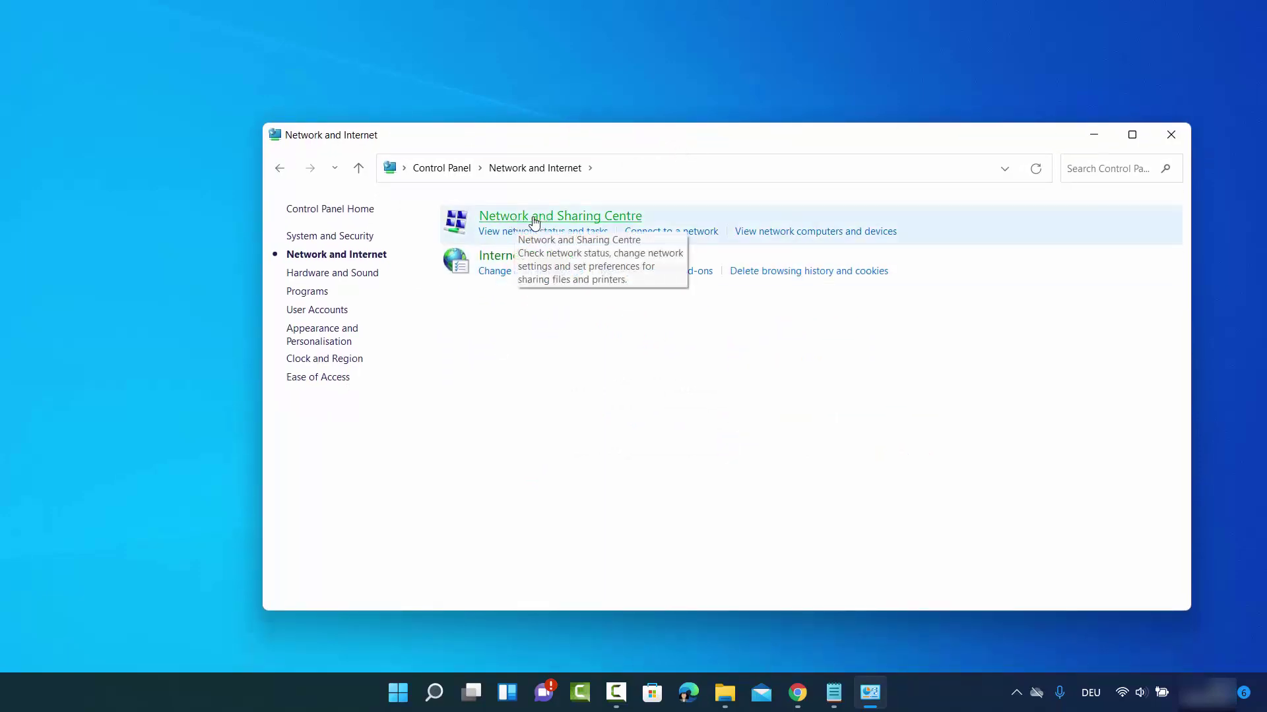
left_click(561, 219)
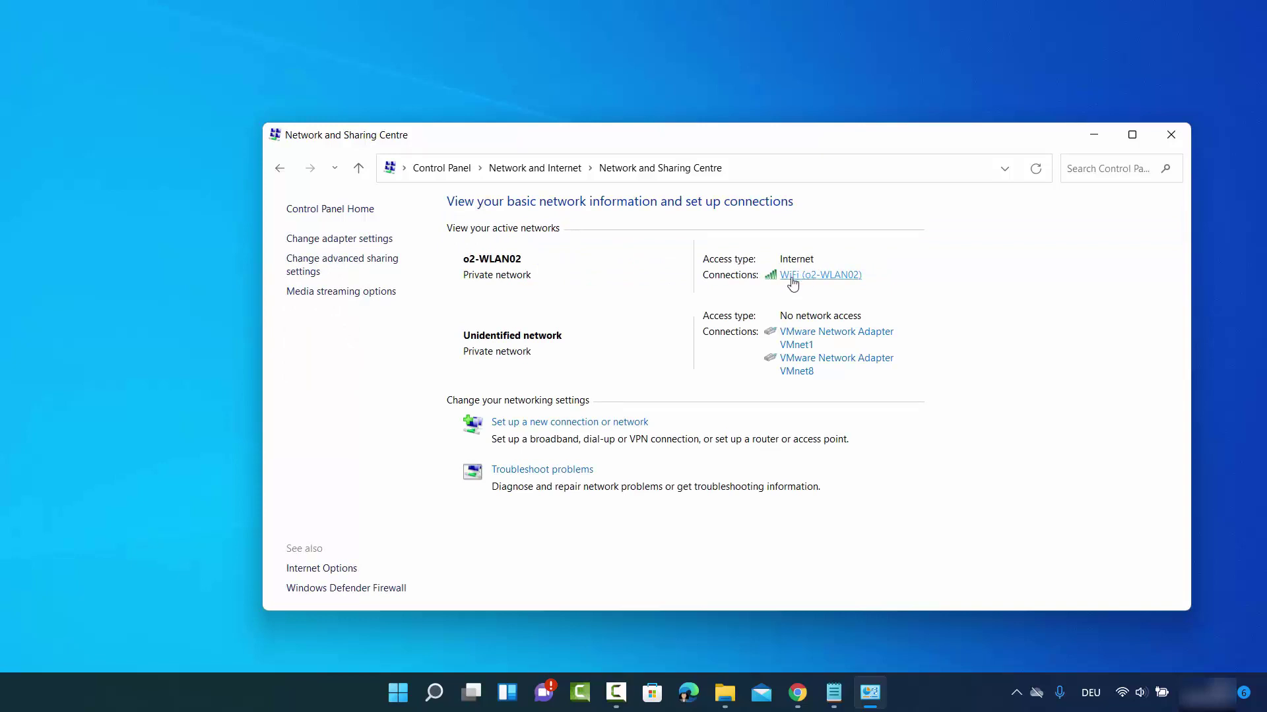
left_click(1122, 698)
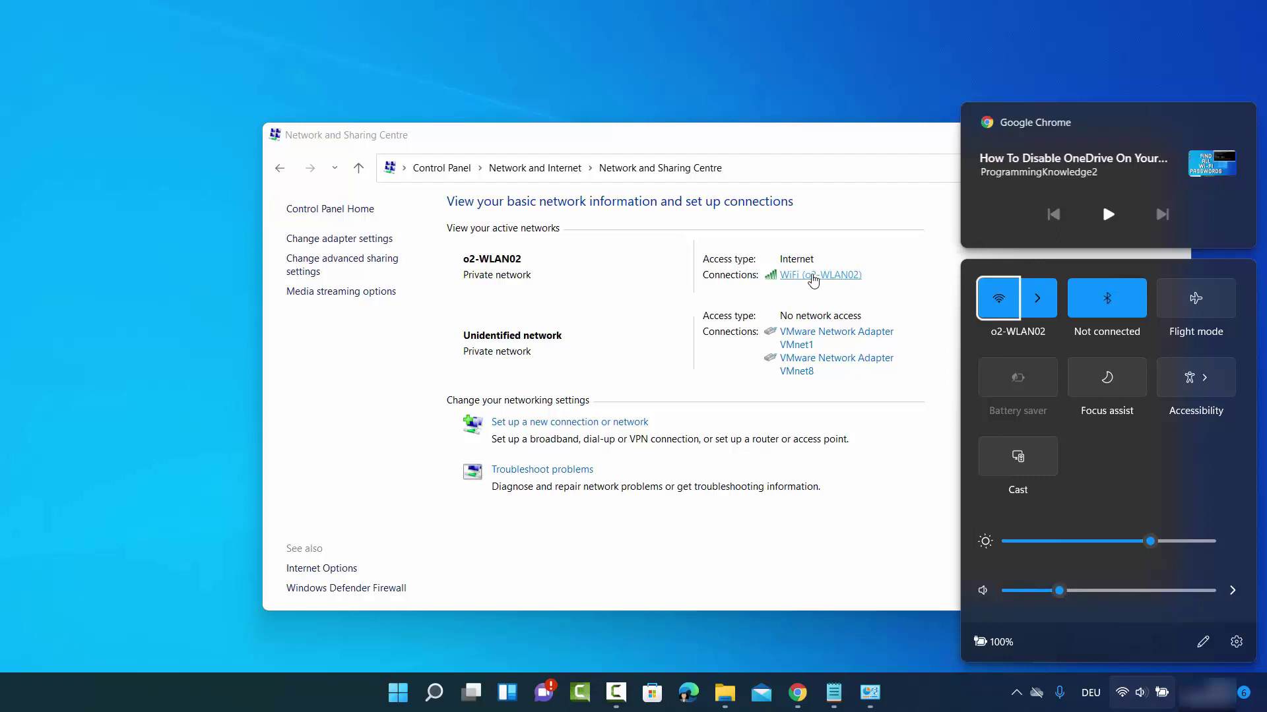
Open the active Wi-Fi connection's wireless security properties and show the characters of its network security key
left_click(812, 277)
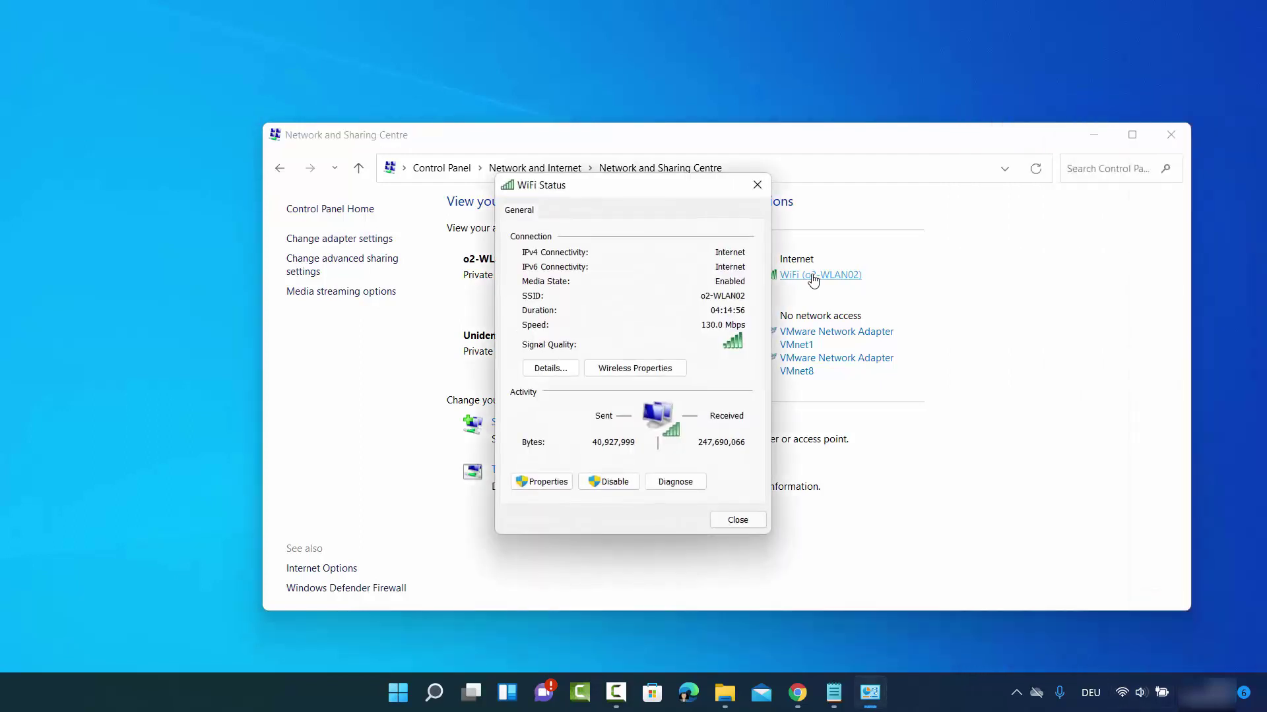
left_click(629, 371)
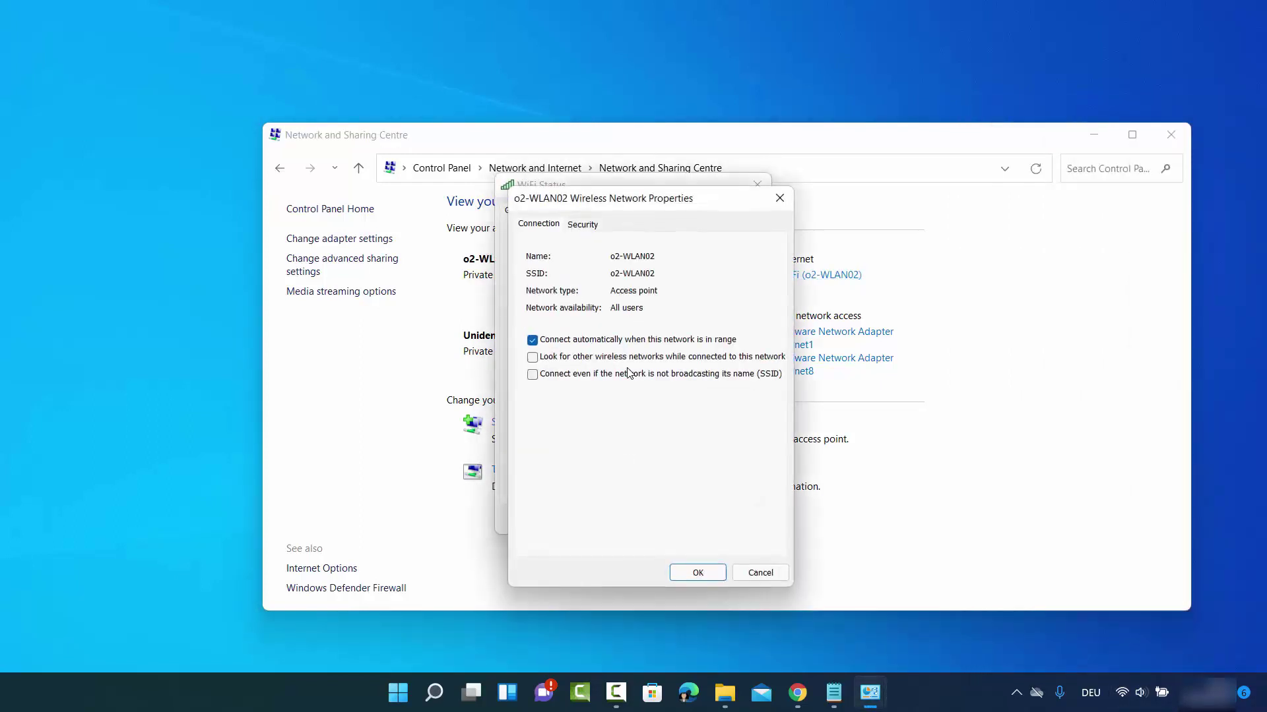
left_click(583, 225)
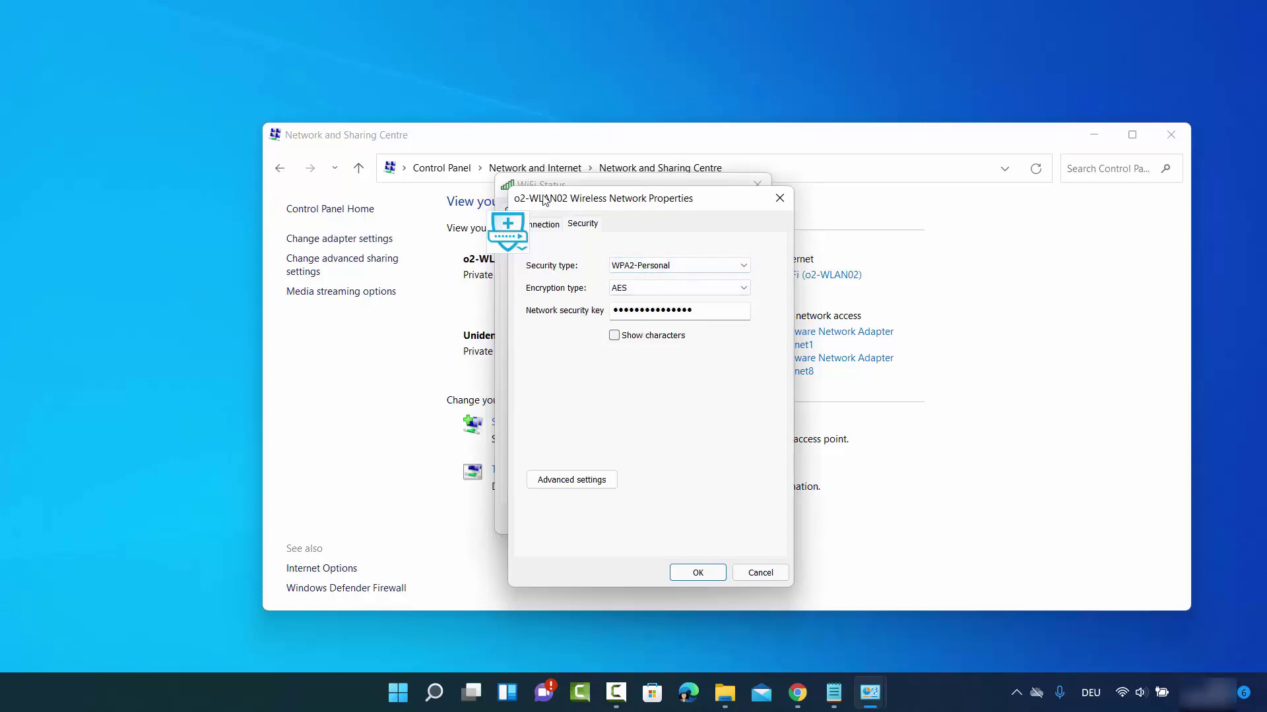
left_click(614, 336)
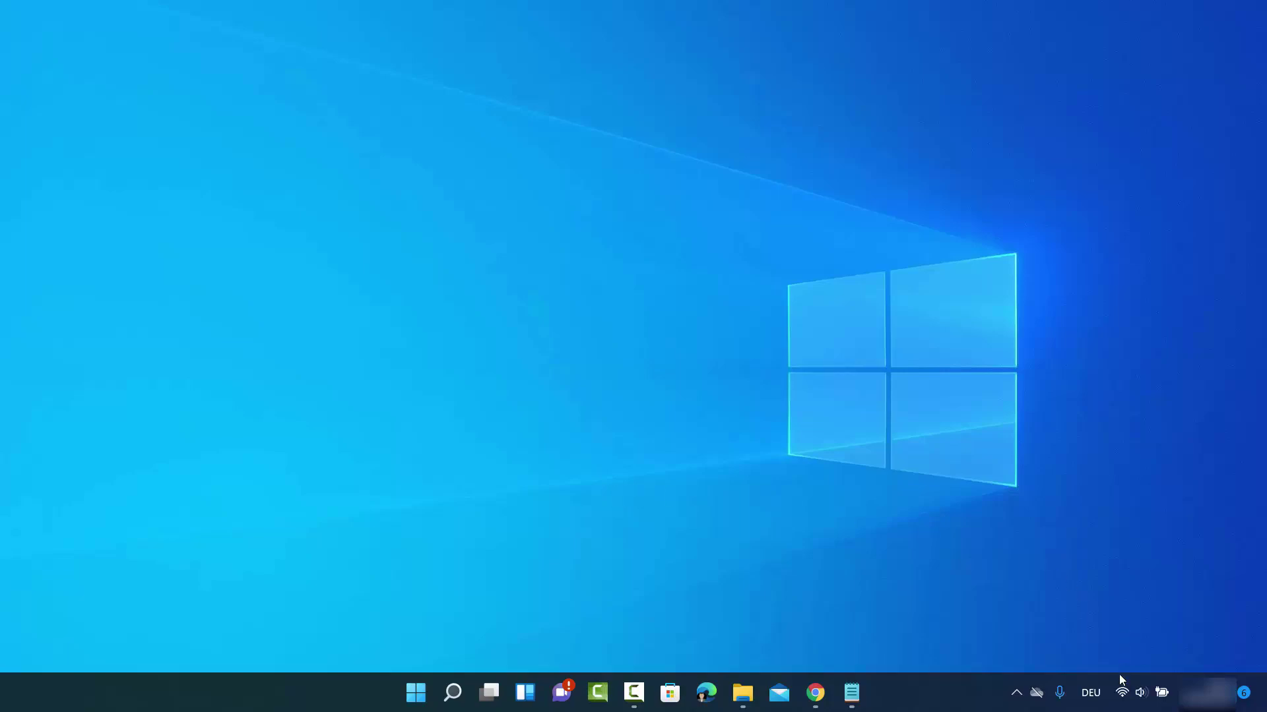
Check the connected Wi-Fi network in the system's quick settings and dismiss them
left_click(1121, 692)
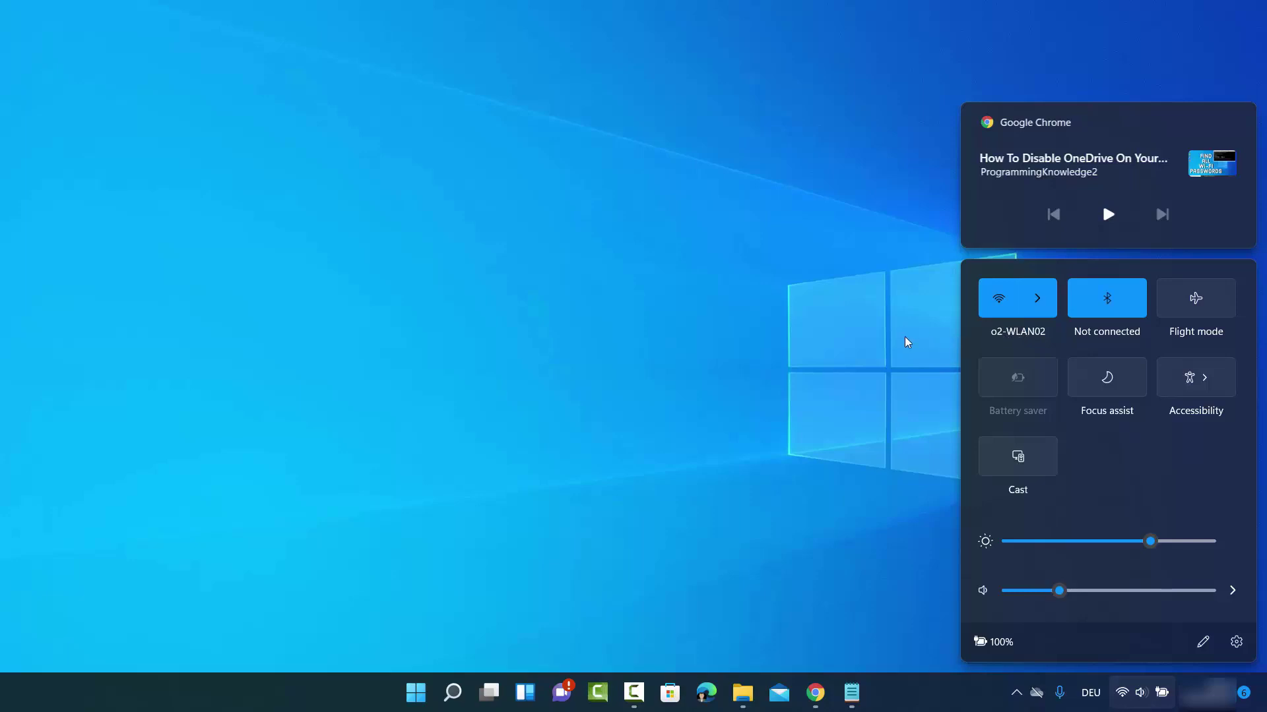
left_click(827, 344)
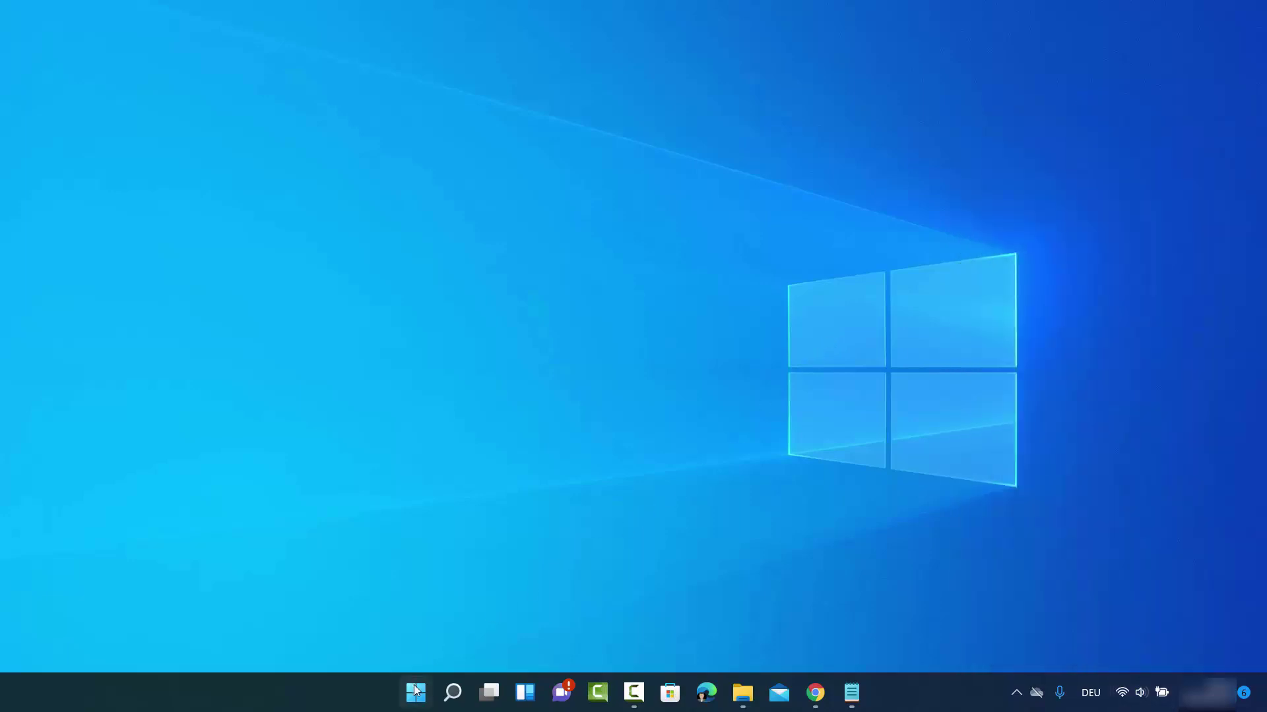
Search for cmd and run Command Prompt as administrator
left_click(455, 691)
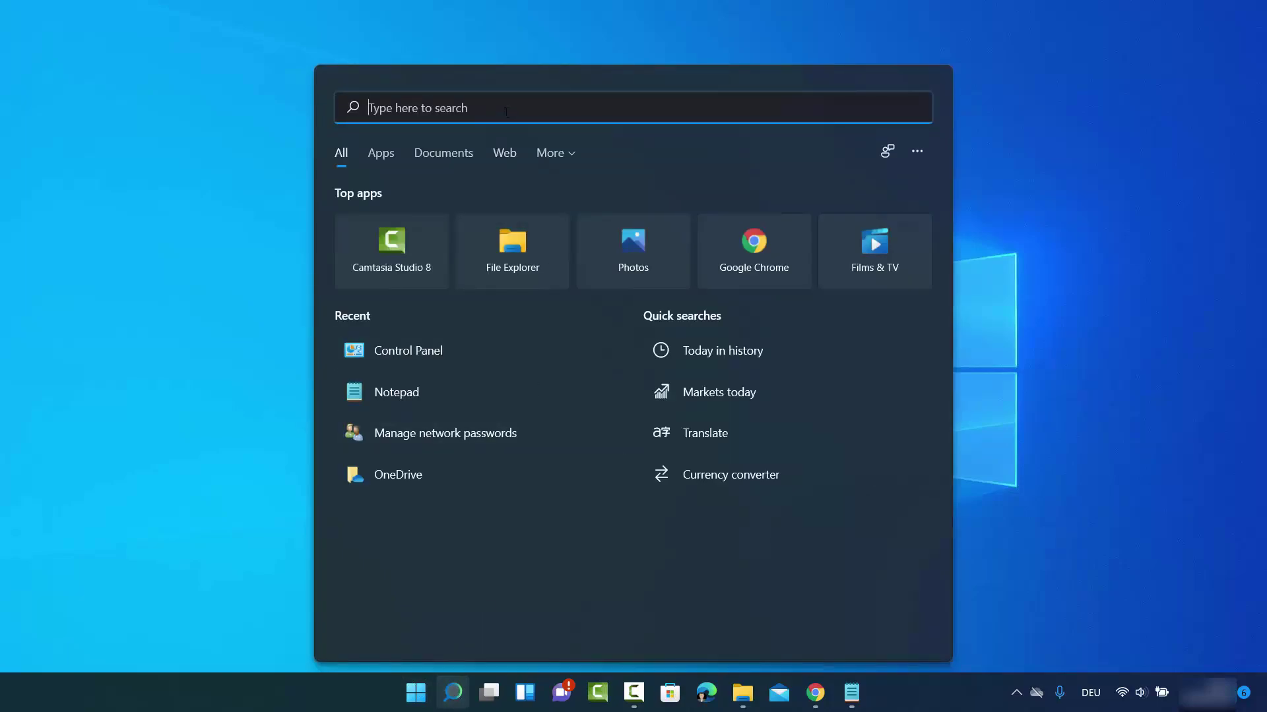
type("cmd")
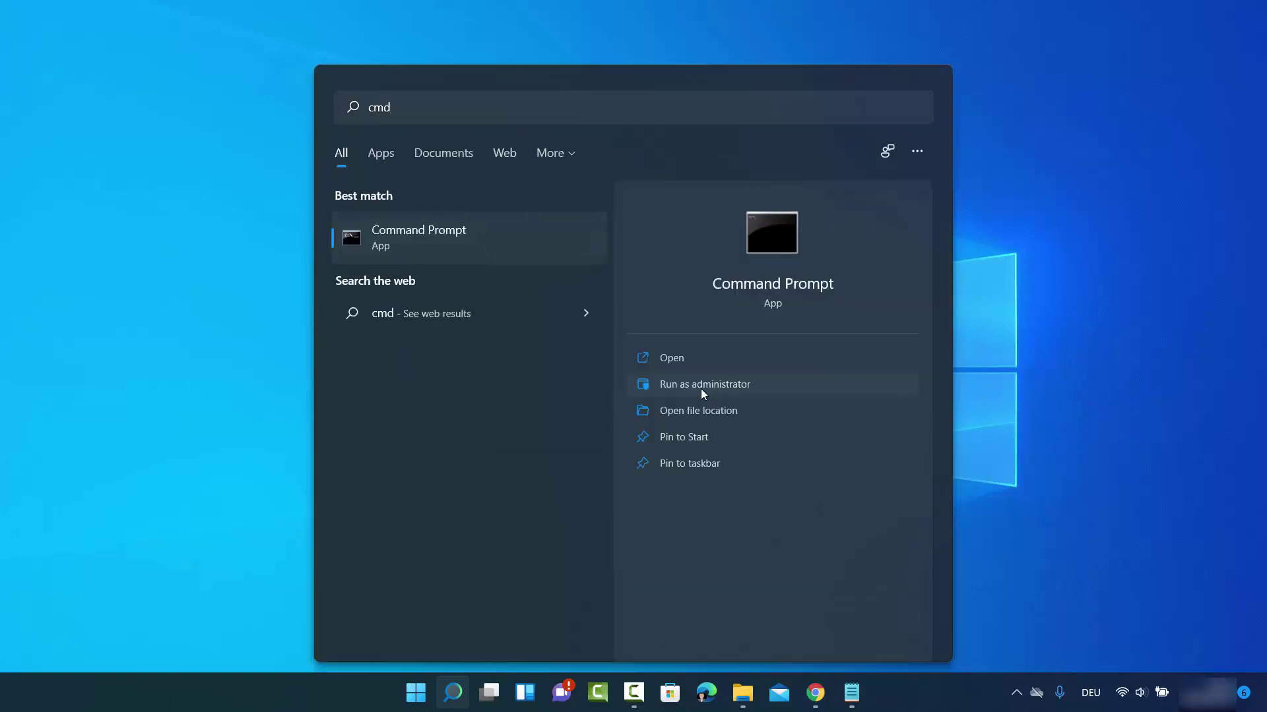
left_click(702, 389)
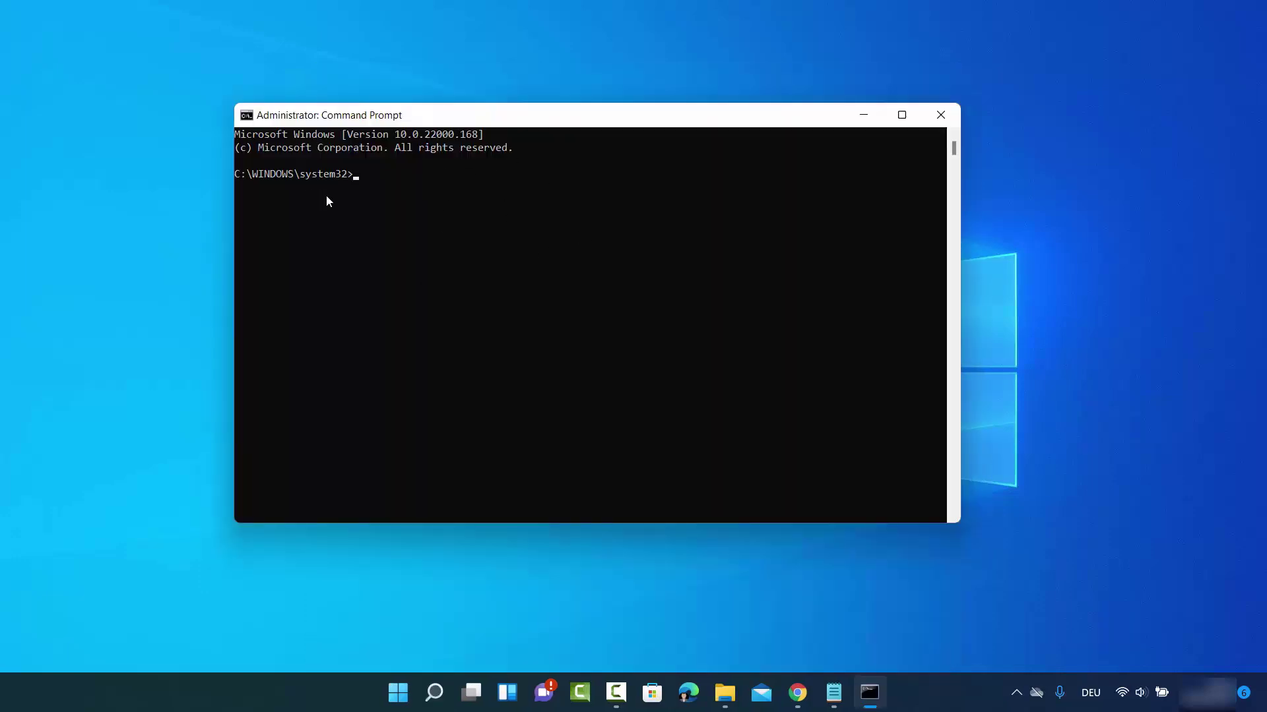
Set the Command Prompt font size to 28 and maximise its window
left_click(248, 118)
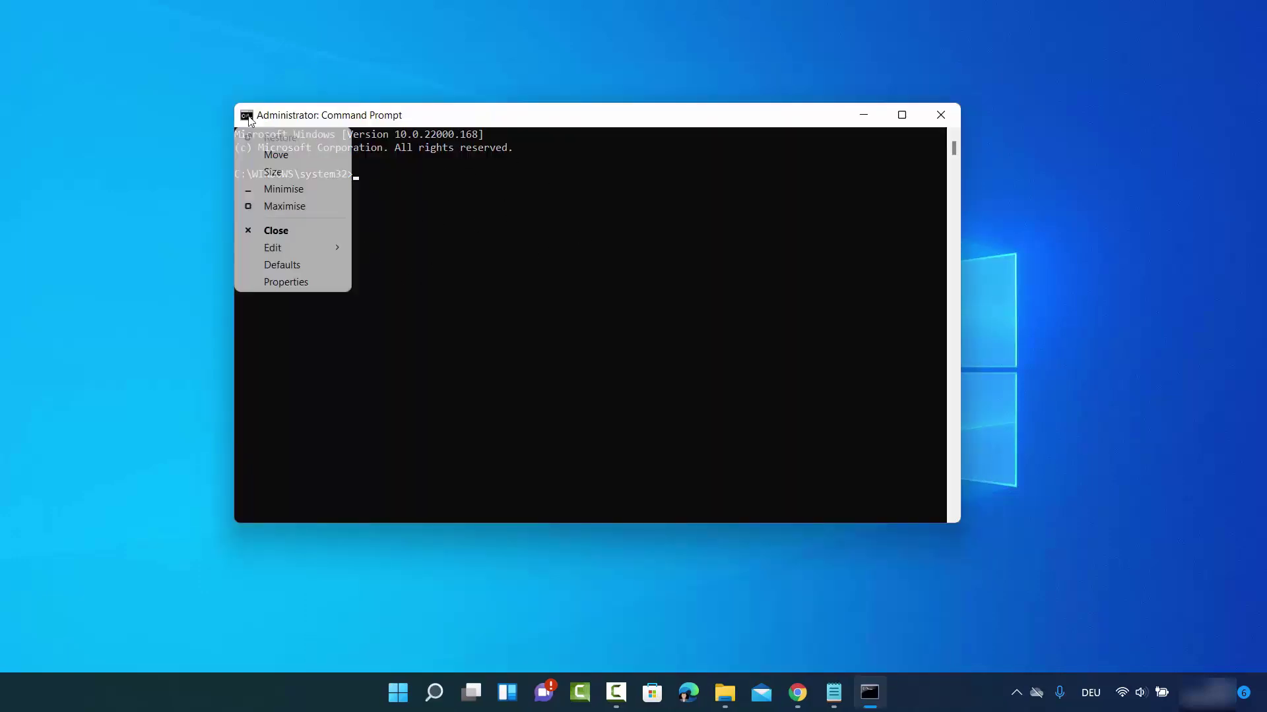
left_click(285, 281)
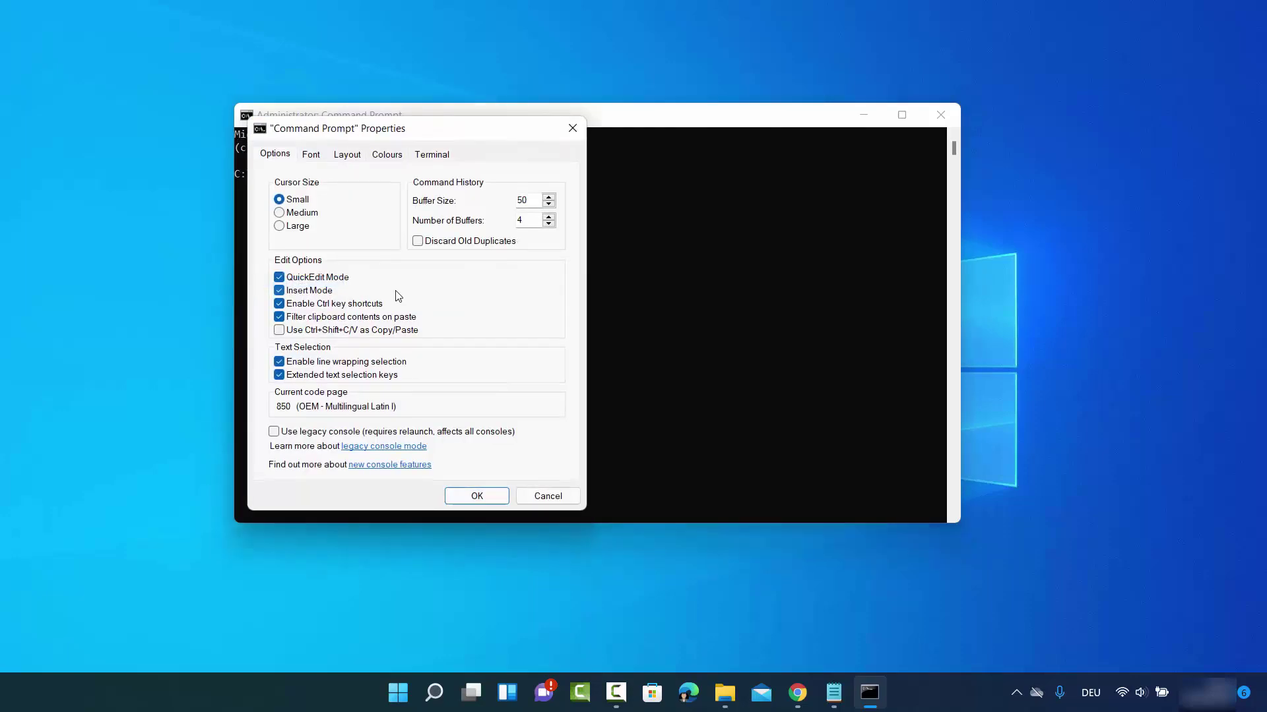
left_click(314, 156)
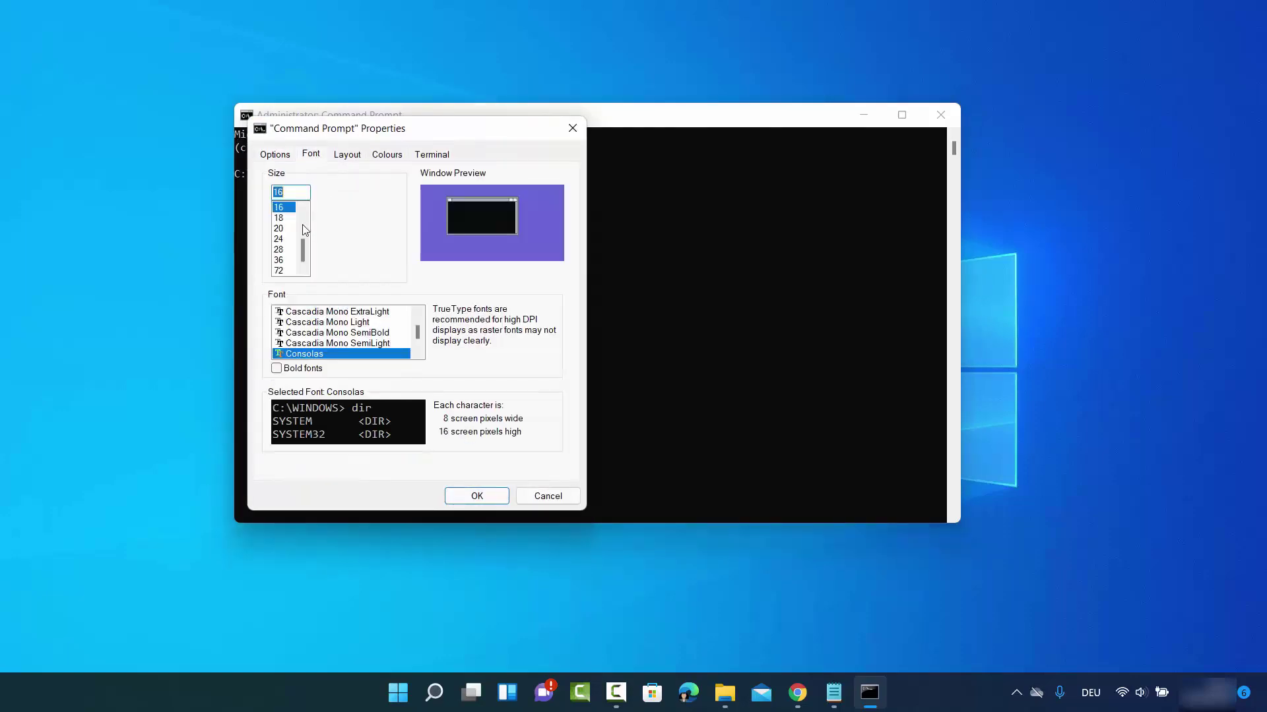
left_click(280, 250)
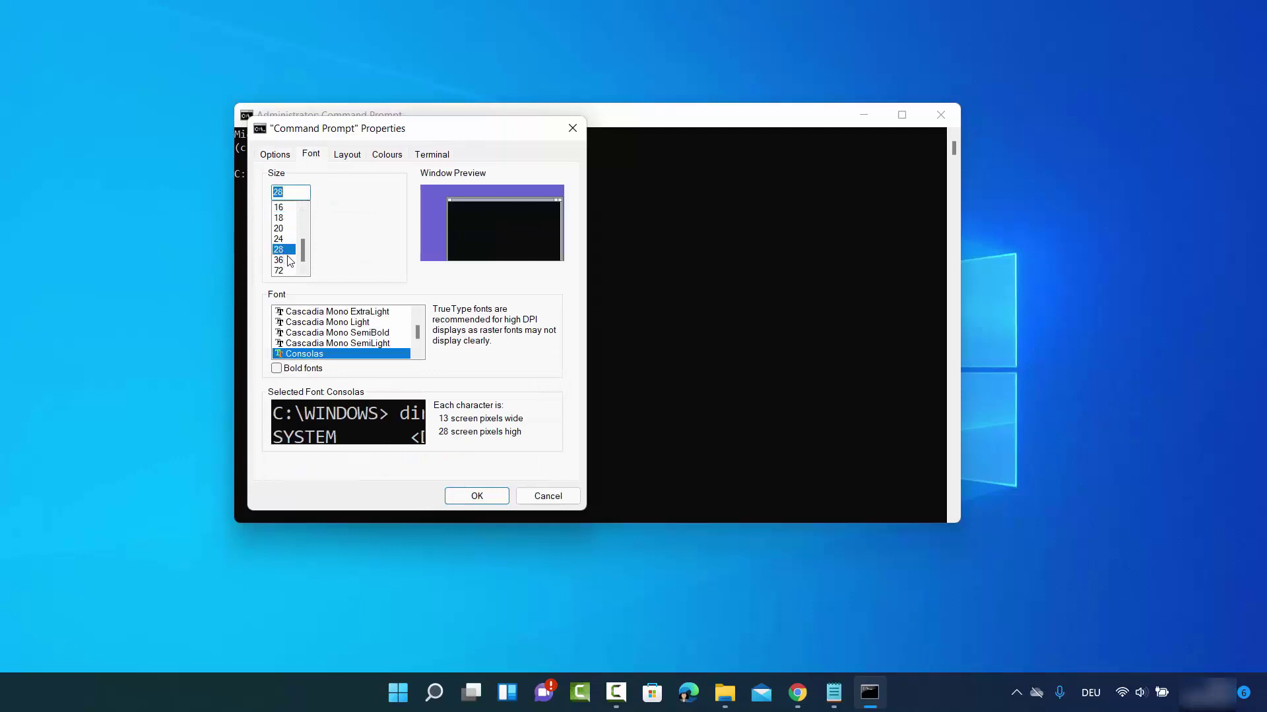
left_click(473, 496)
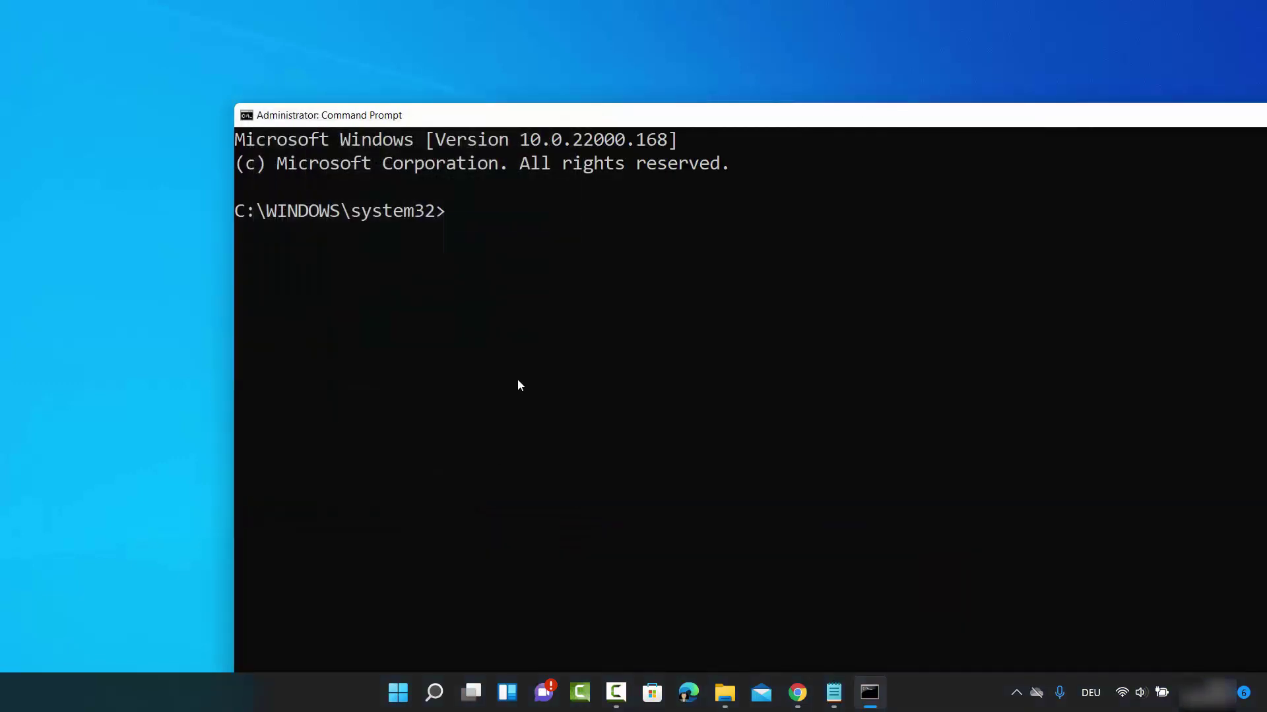
left_click_drag(580, 130, 345, 26)
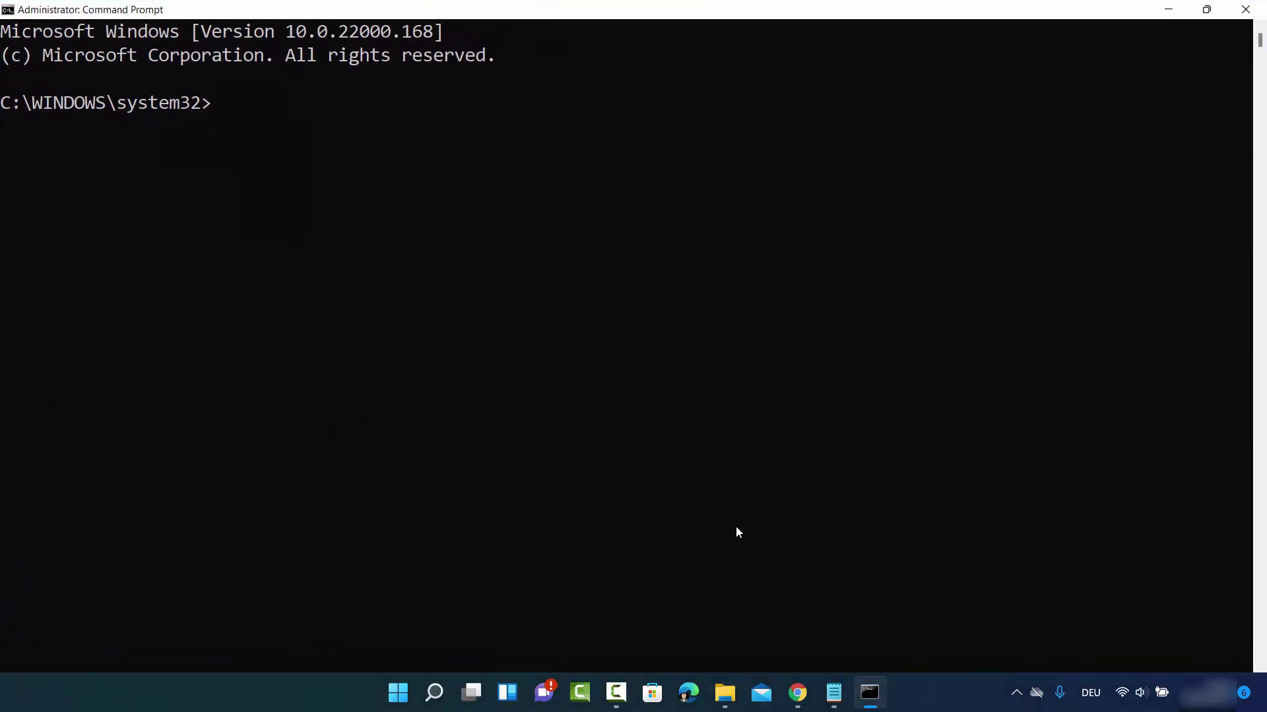
Copy the command "netsh wlan show profile" from the Notepad notes and enter it at the administrator Command Prompt
left_click(834, 700)
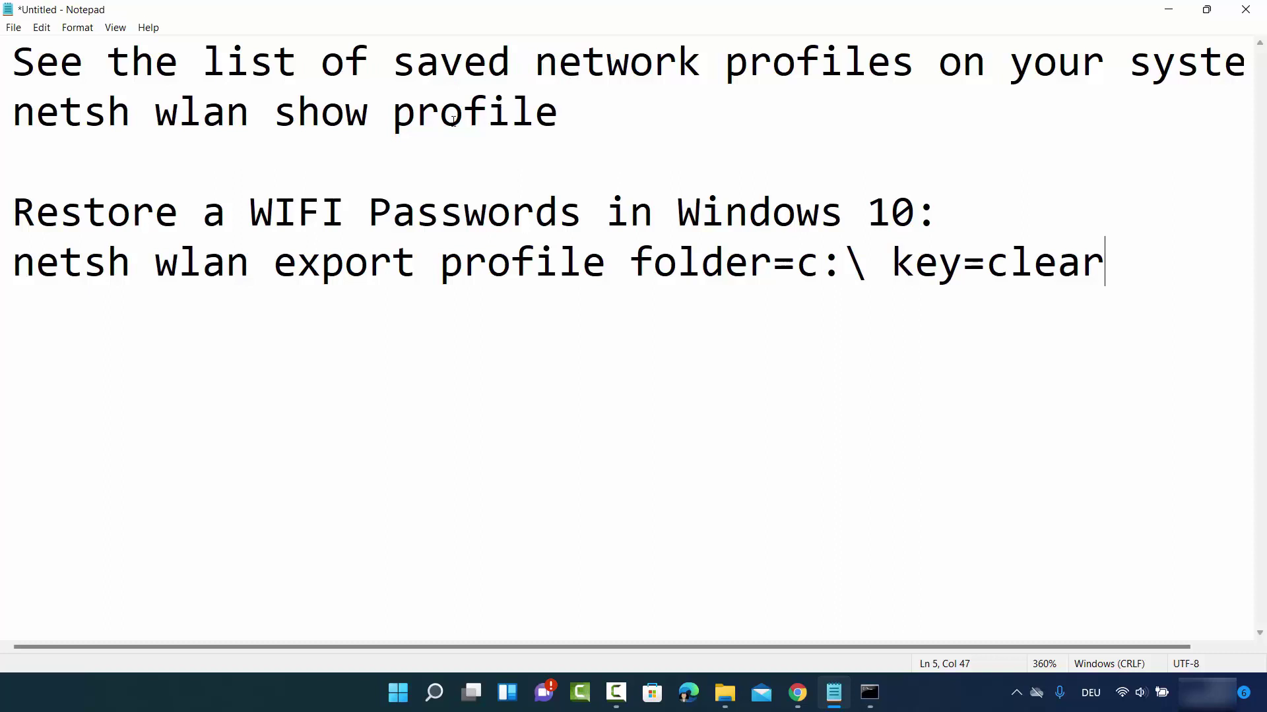
left_click_drag(568, 118, 13, 119)
right_click(42, 118)
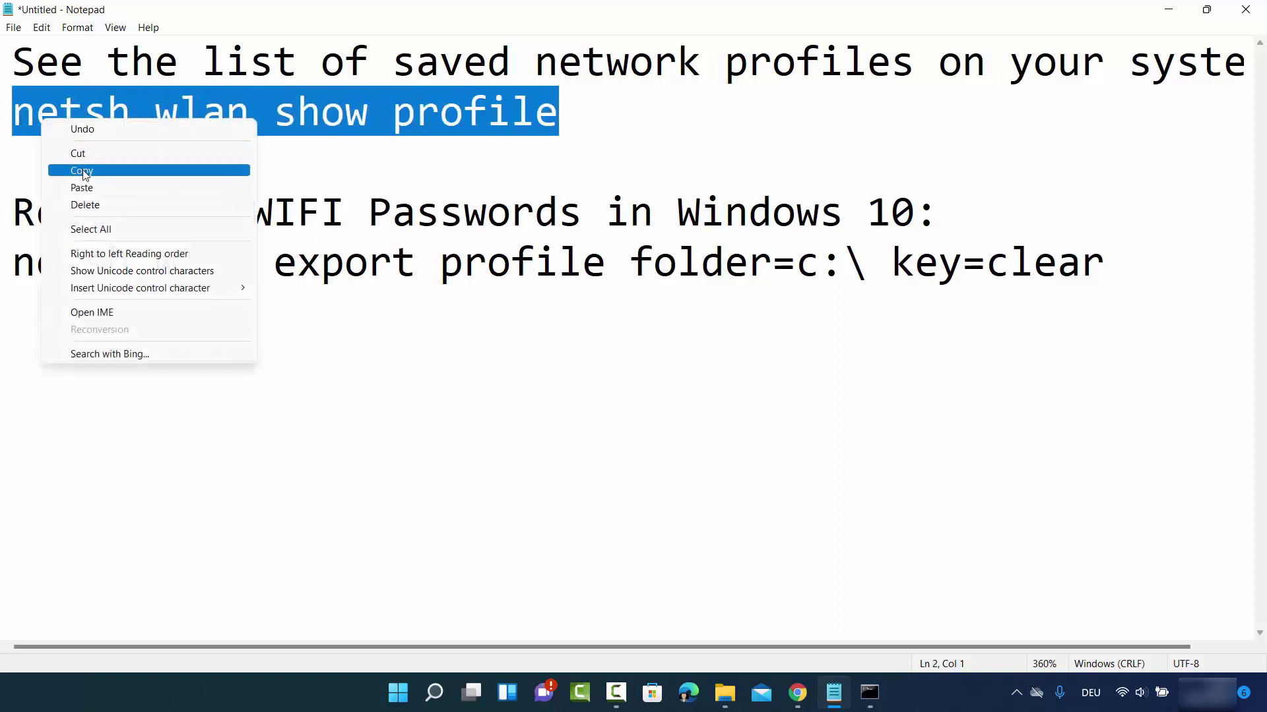
left_click(84, 173)
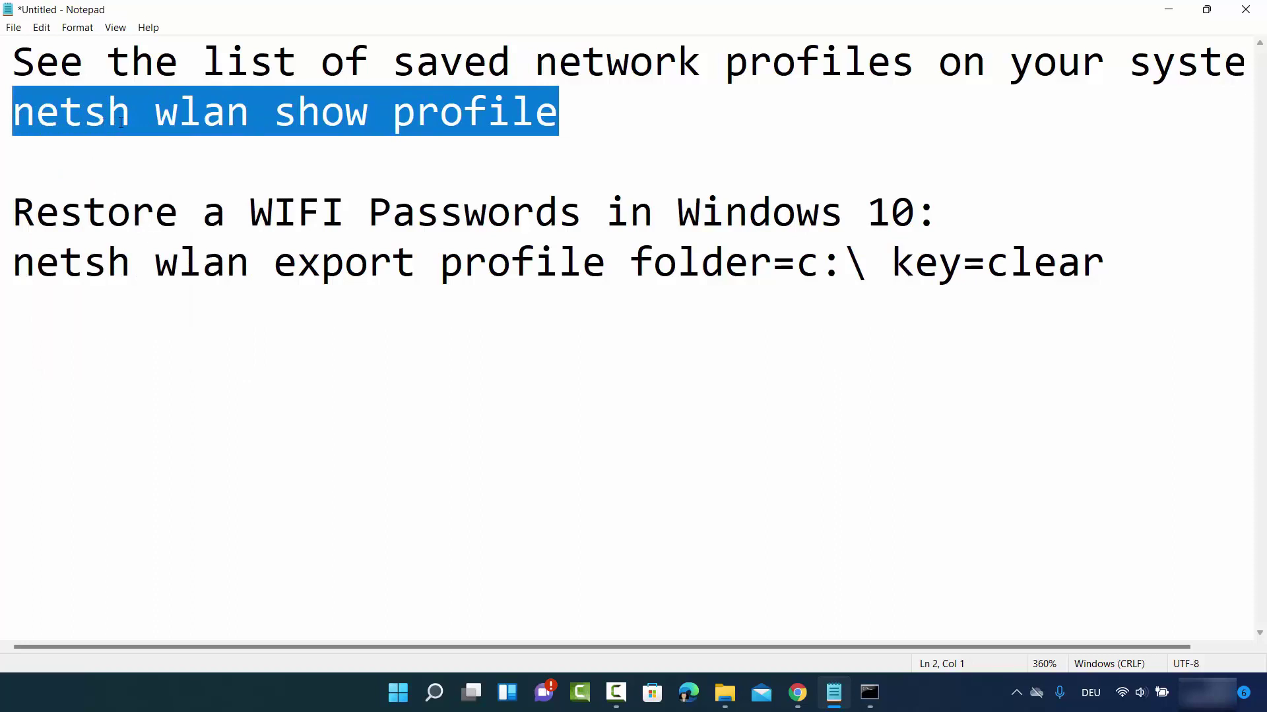
left_click(1162, 11)
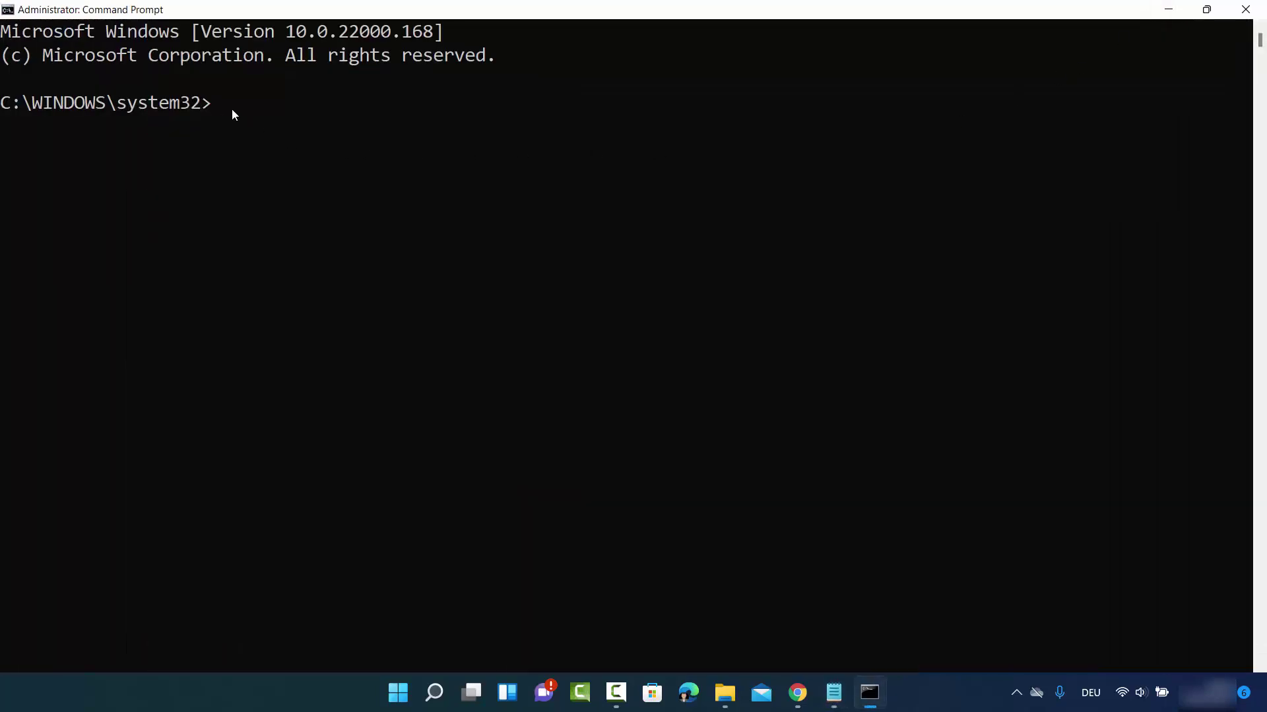
type("netsh wlan show profile")
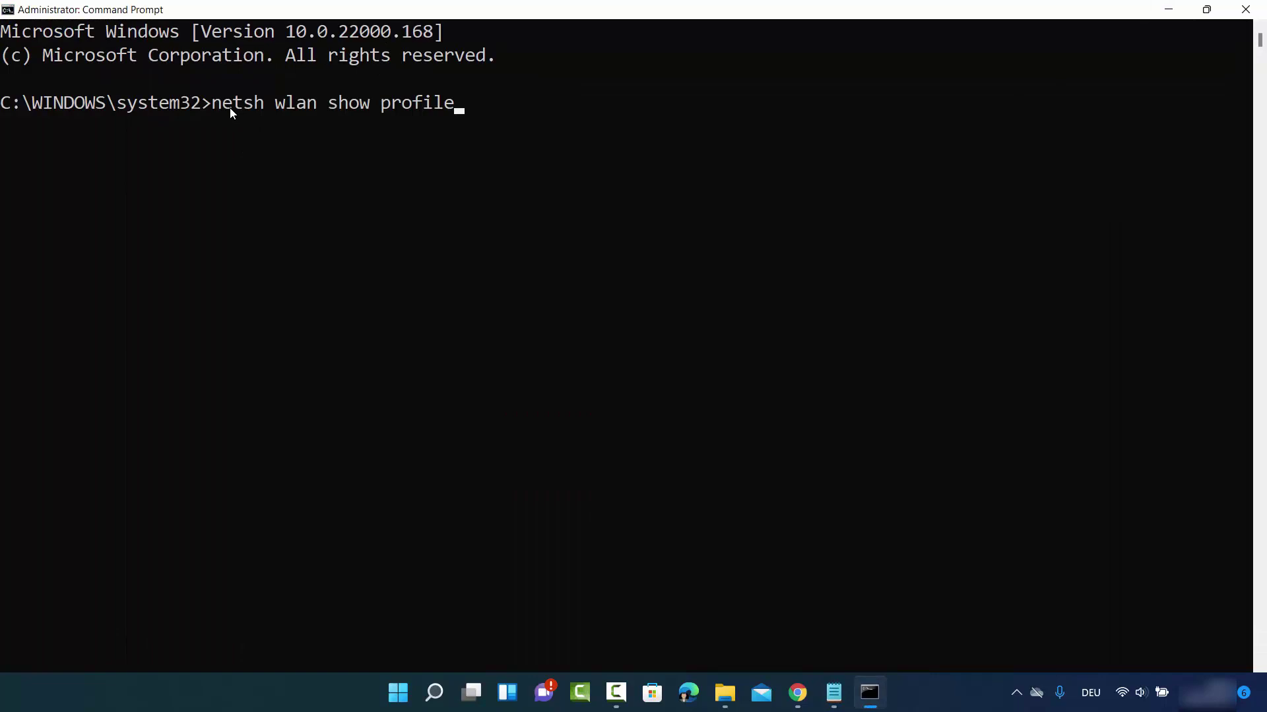
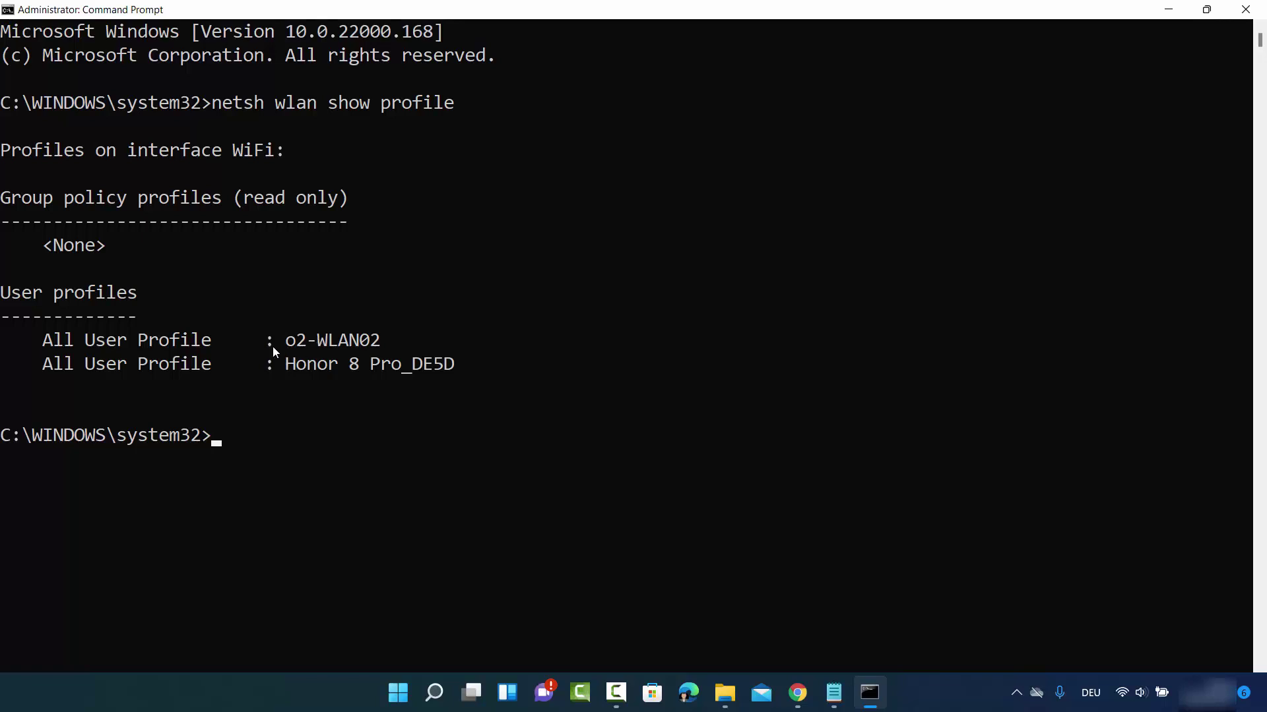
Examine the two saved user profiles in the Command Prompt listing, highlighting each network name
left_click_drag(284, 343, 380, 343)
left_click_drag(274, 367, 464, 368)
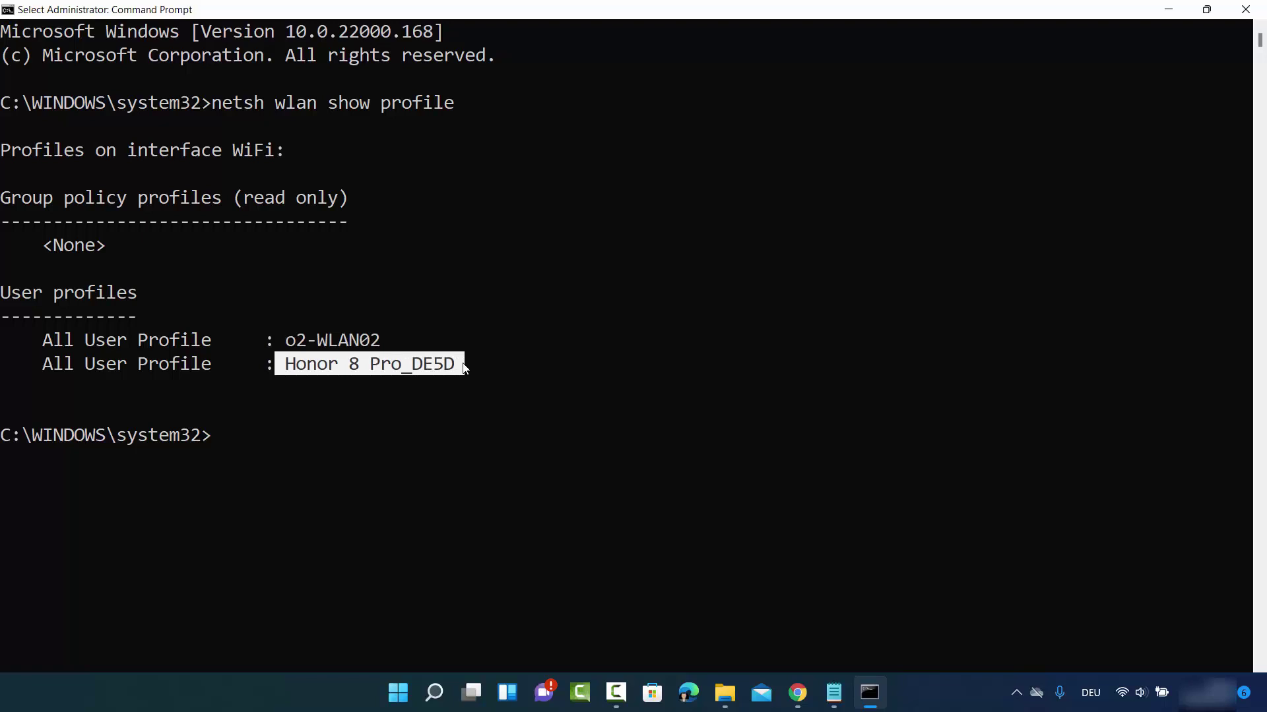
key("alt+Tab")
key("alt+Tab")
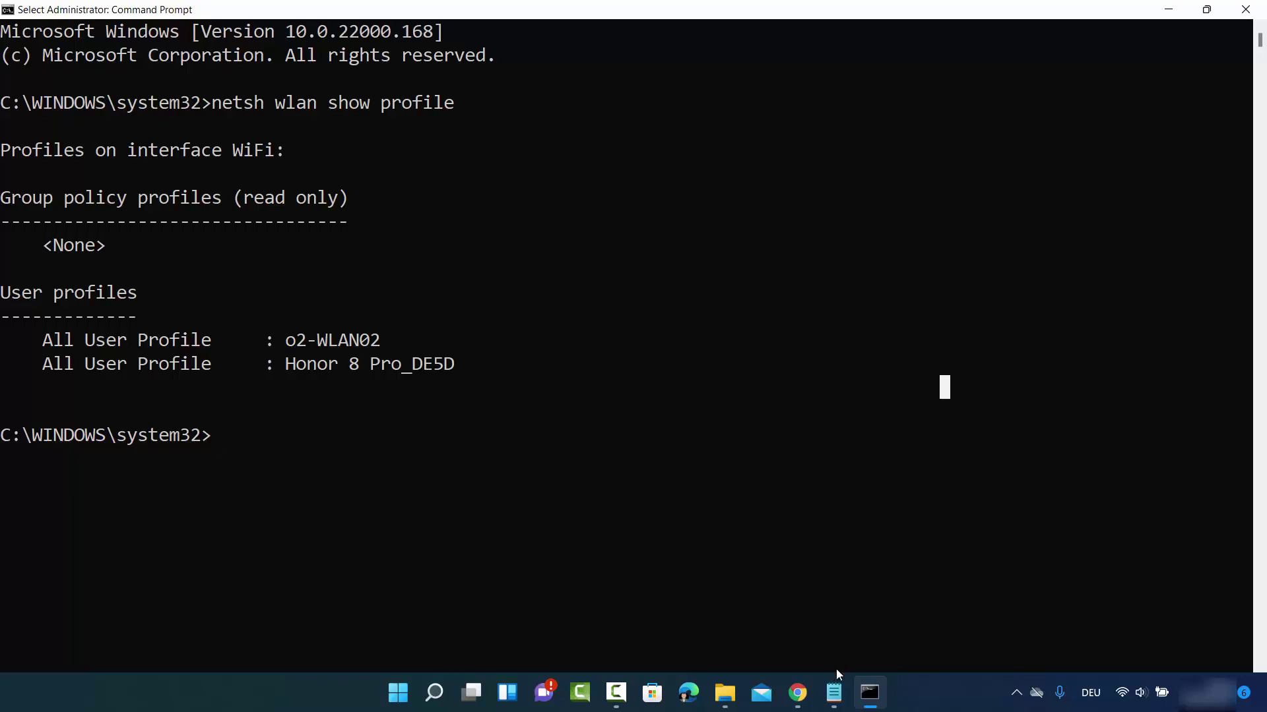
Copy the command "netsh wlan export profile folder=c:\ key=clear" from the Notepad notes and paste it at the administrator Command Prompt
left_click(834, 694)
left_click_drag(1111, 260, 12, 284)
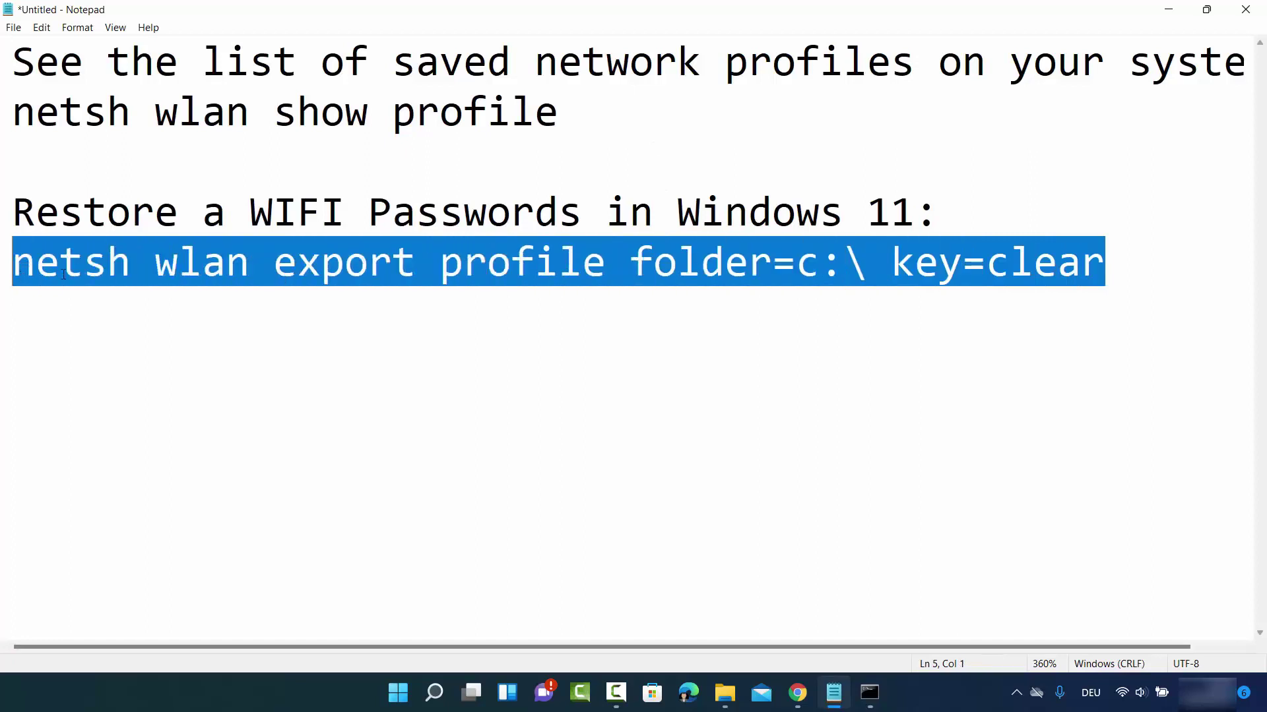
right_click(64, 279)
left_click(103, 326)
key("alt+Tab")
right_click(219, 442)
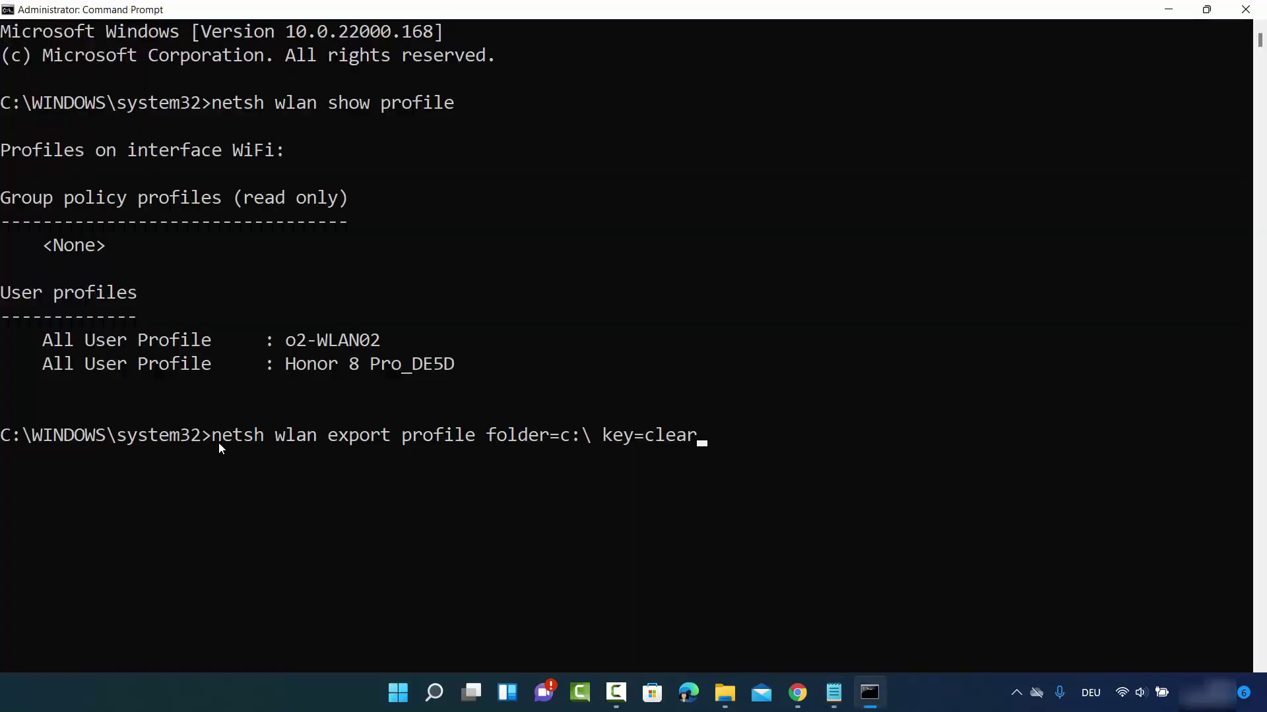
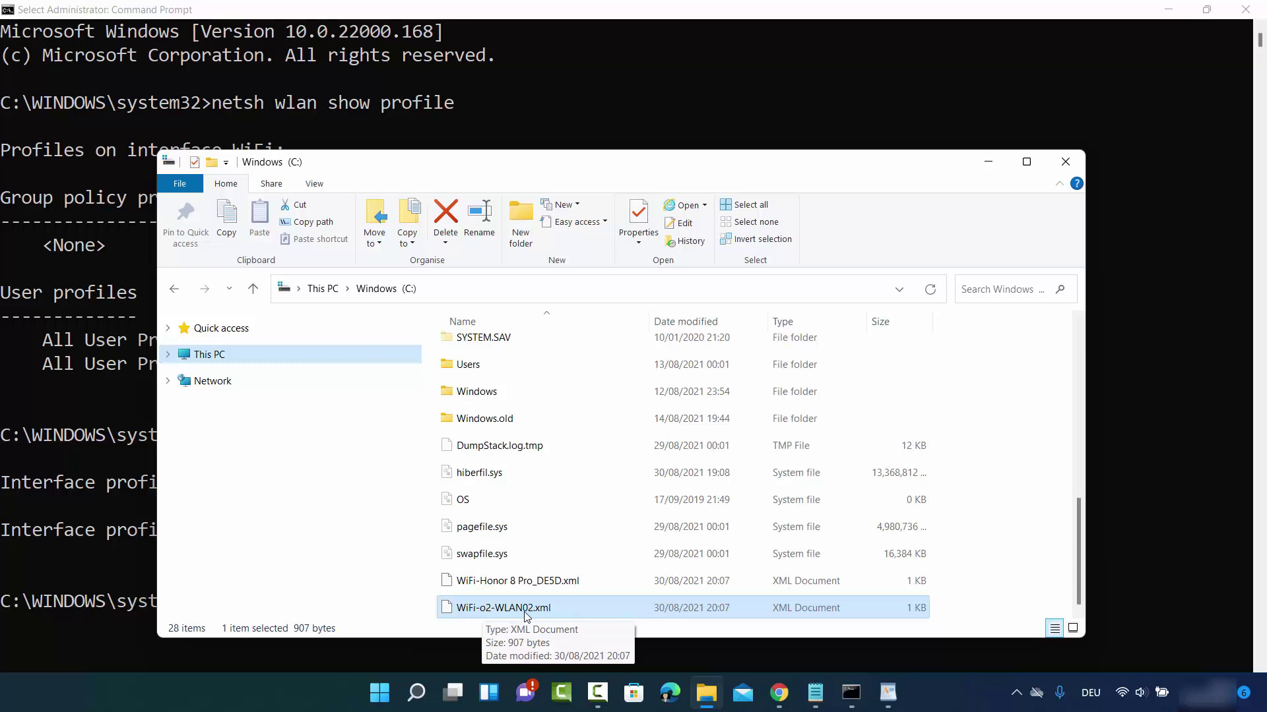
Open the exported profile WiFi-o2-WLAN02.xml from the C: drive with WordPad
right_click(502, 614)
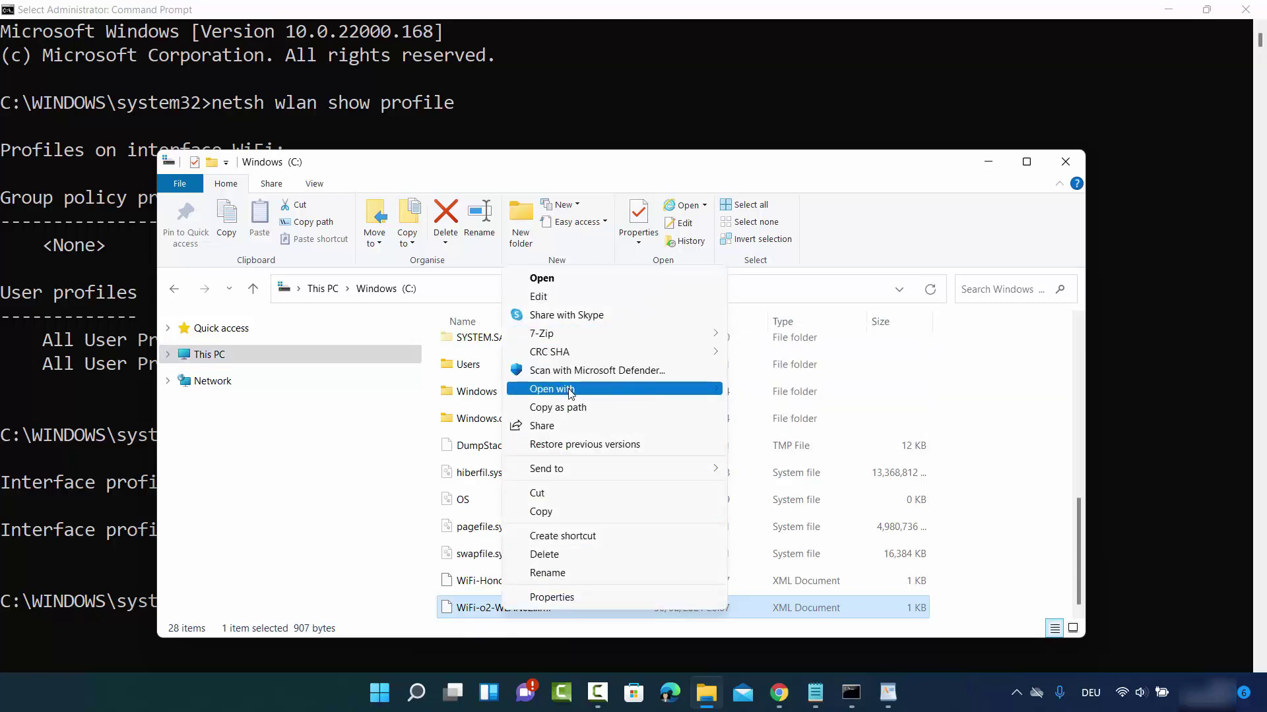
mouse_move(571, 393)
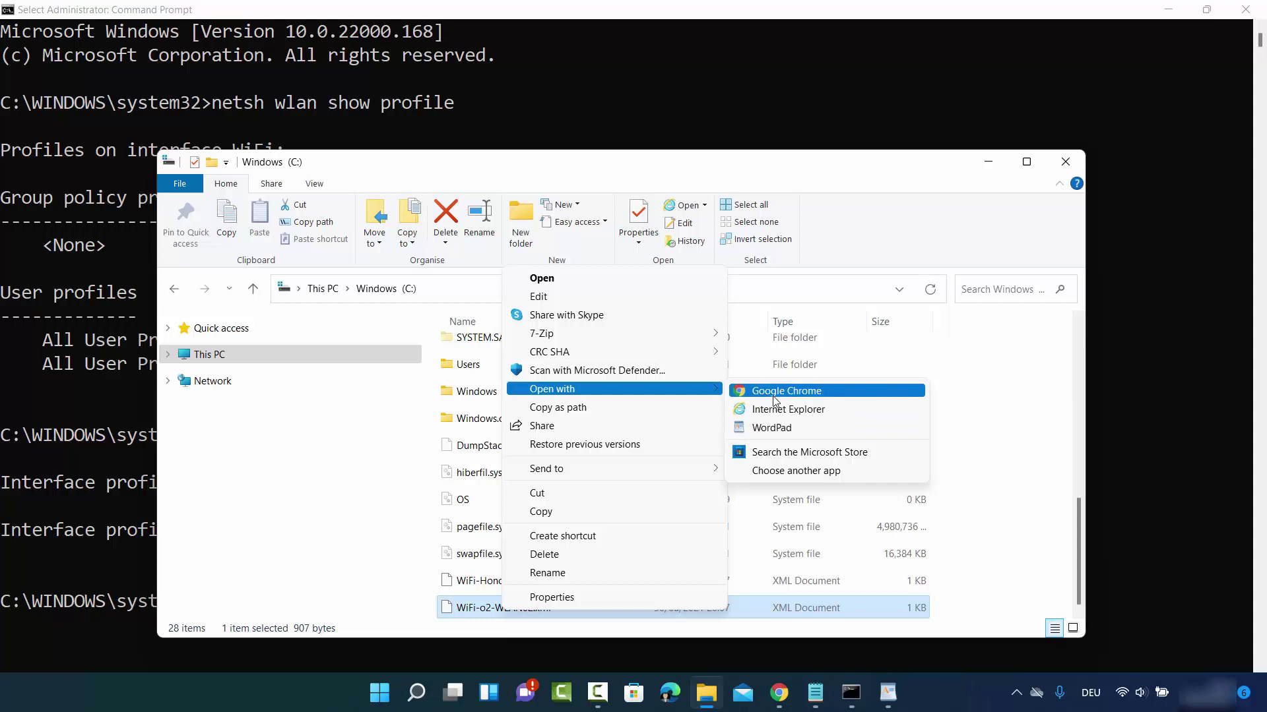
left_click(781, 430)
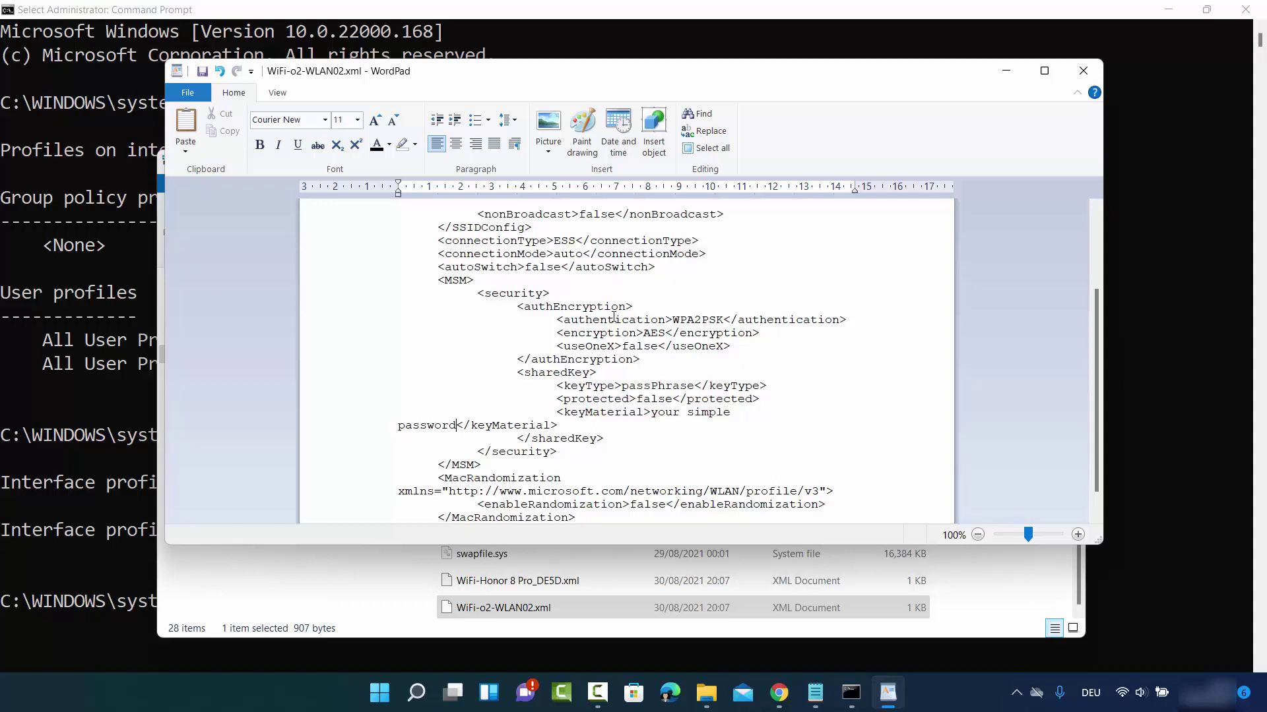
Highlight the keyMaterial tag and the Wi-Fi password stored in it under sharedKey, and return to the C: drive folder window
scroll(576, 282, "down", 1)
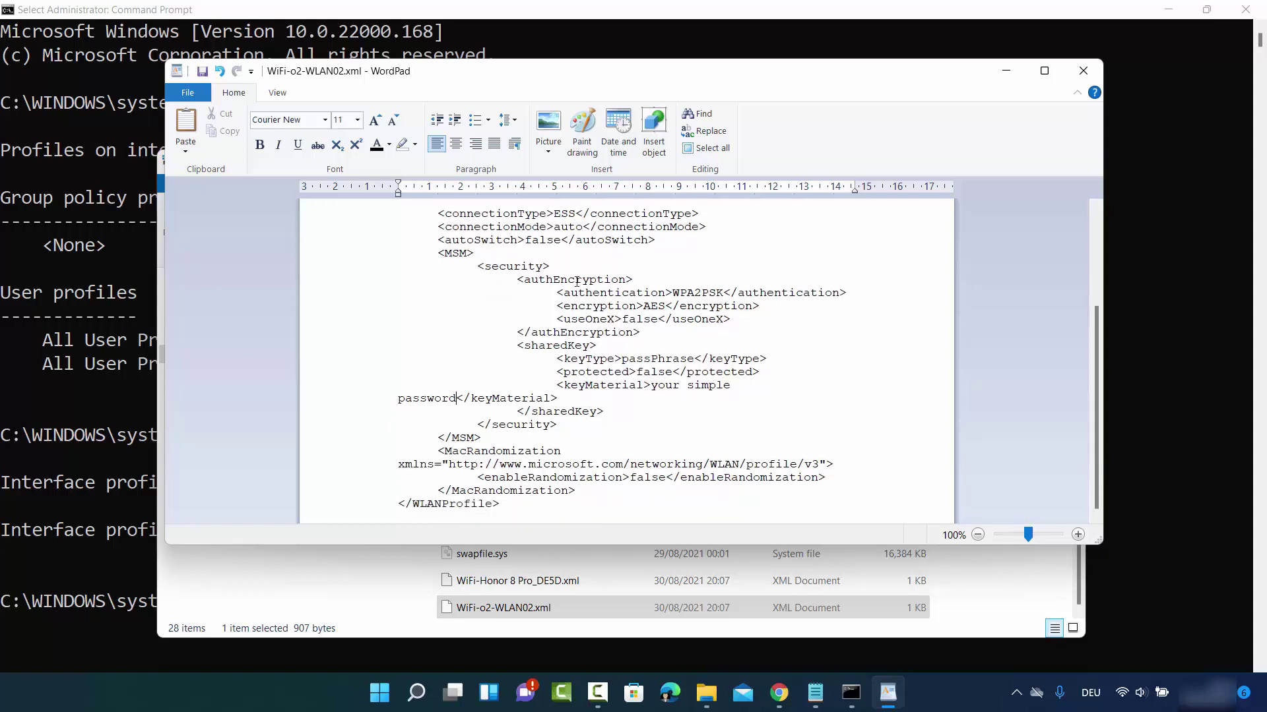
double_click(611, 385)
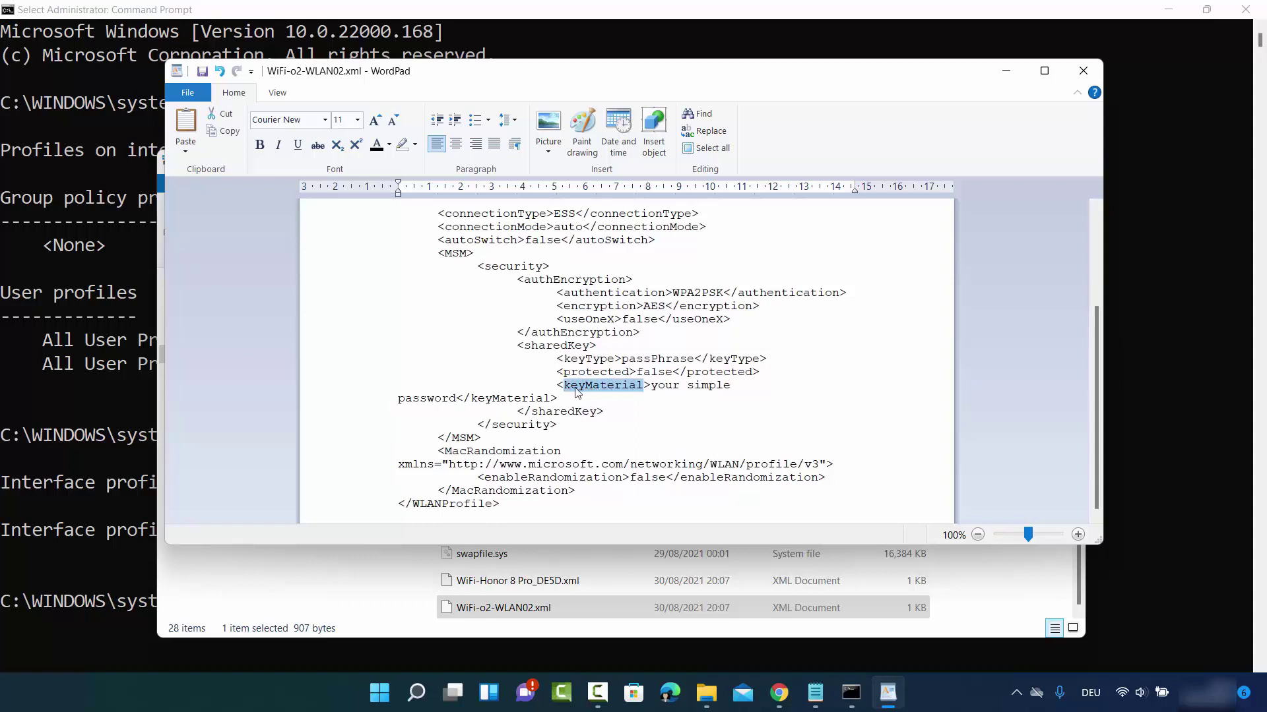
left_click(651, 386)
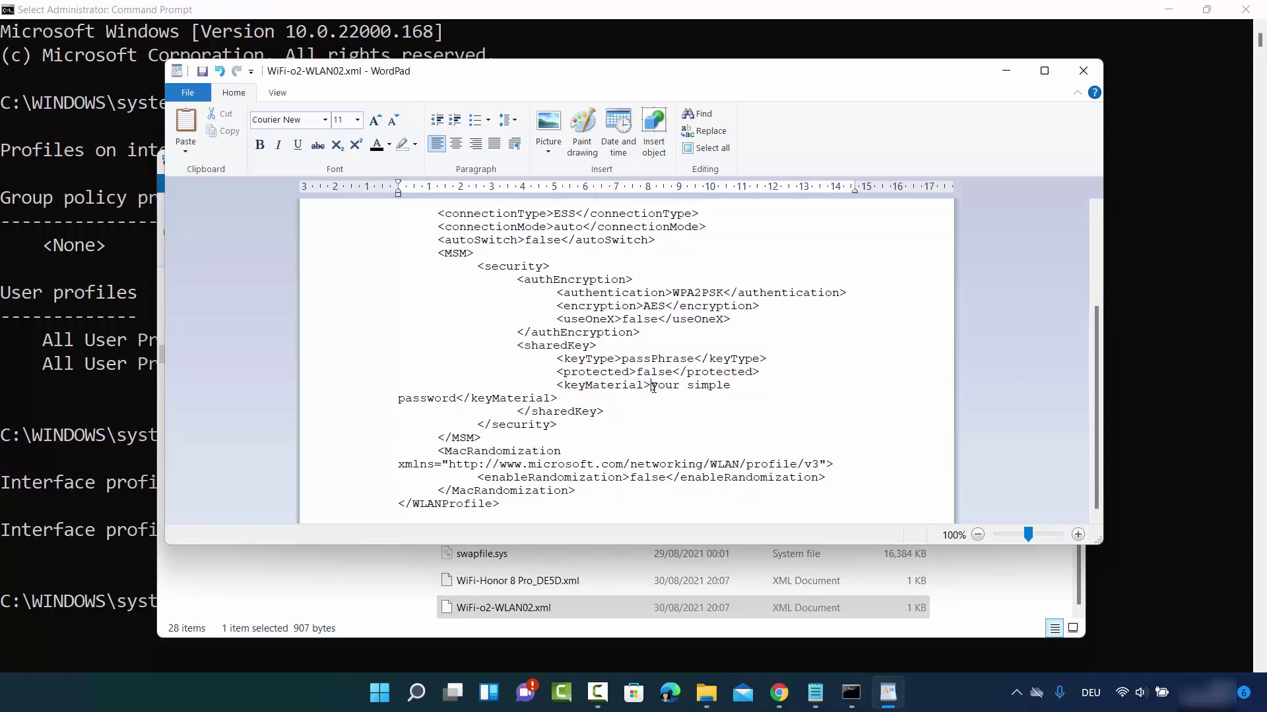
left_click_drag(651, 386, 456, 397)
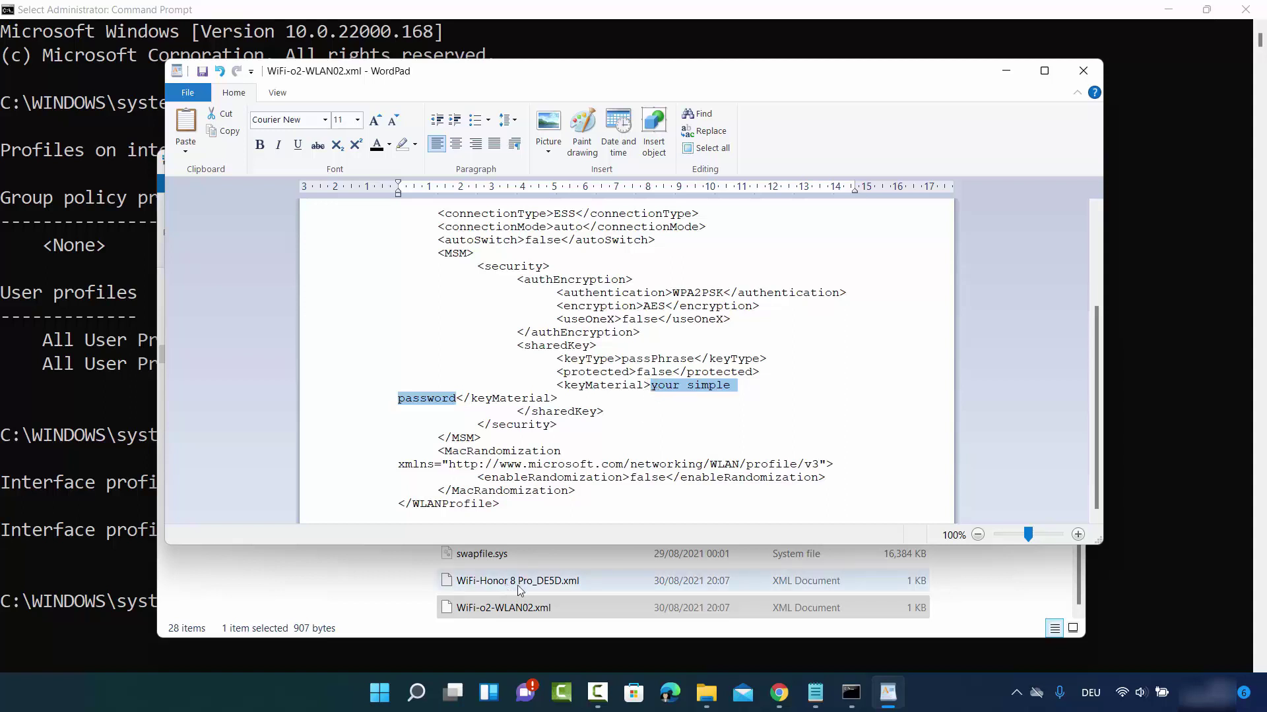
left_click(414, 587)
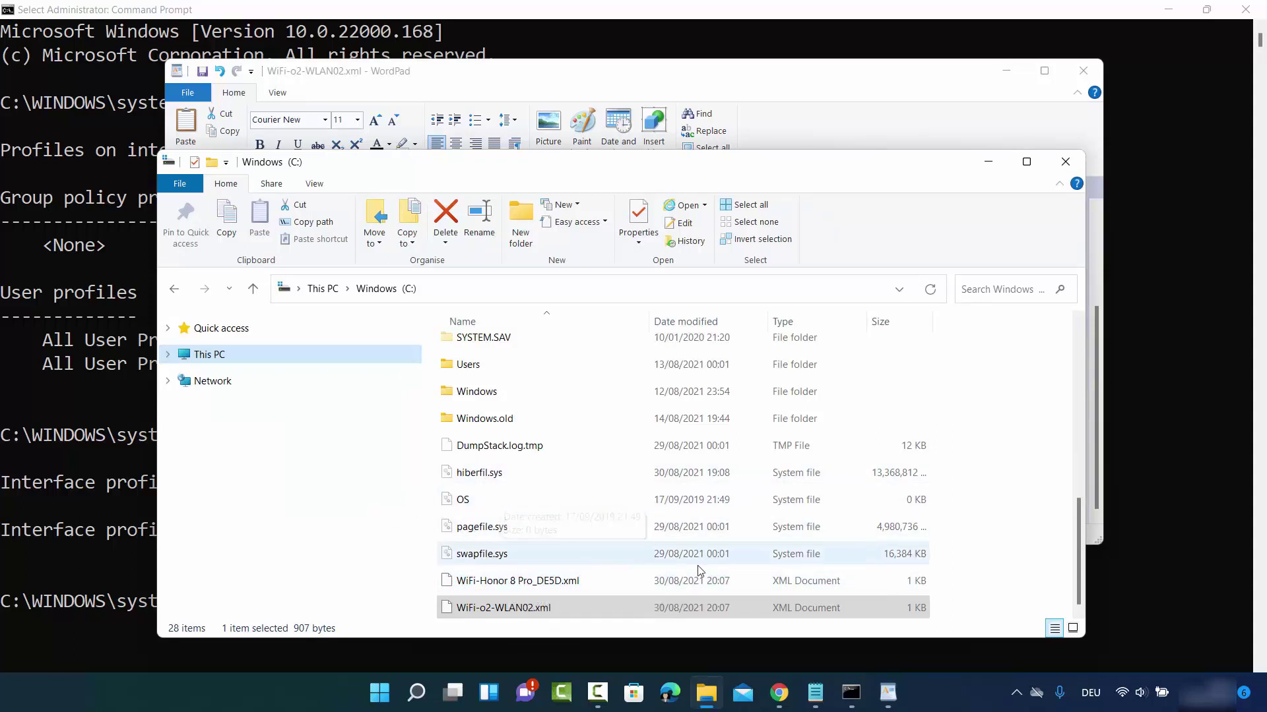
left_click(943, 705)
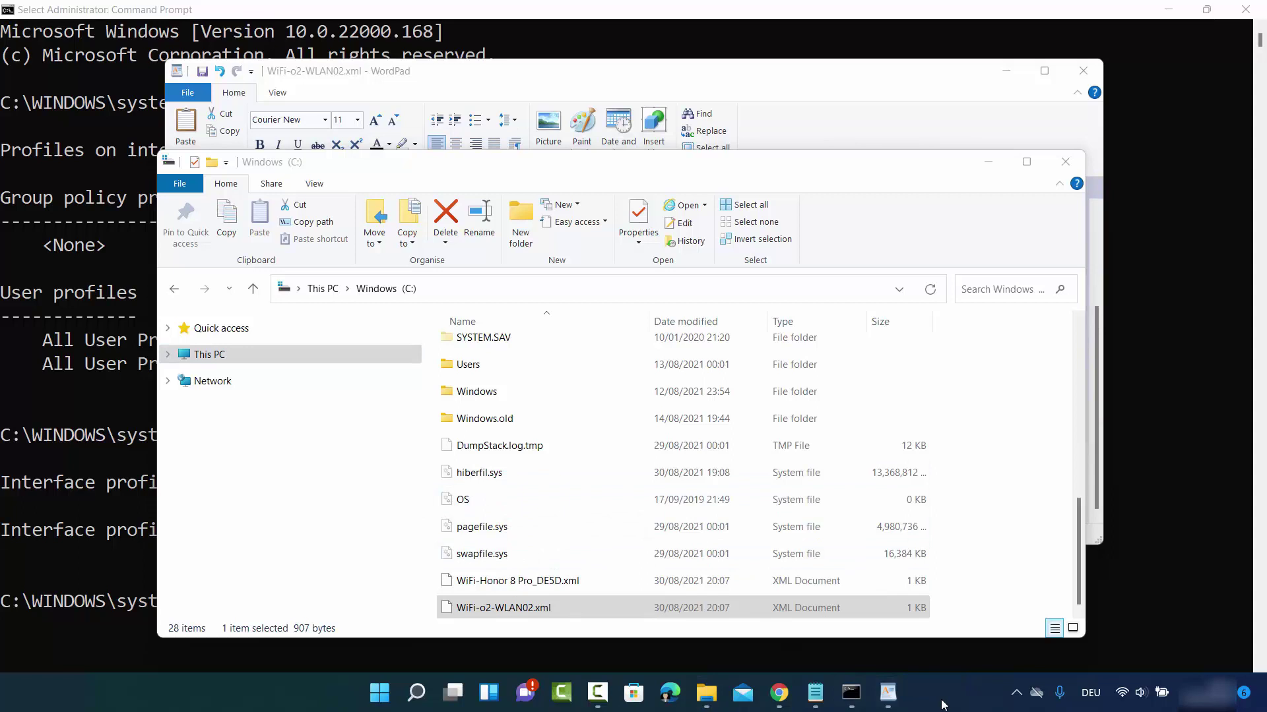